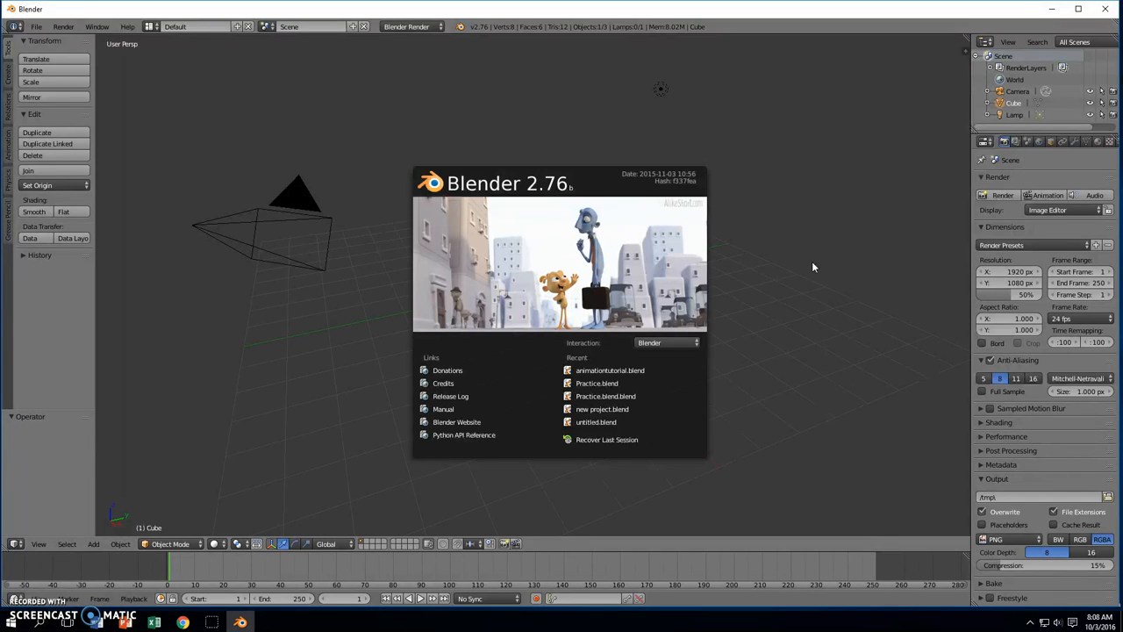
Dismiss the splash screen and delete the default cube, camera and lamp from the scene.
click(773, 230)
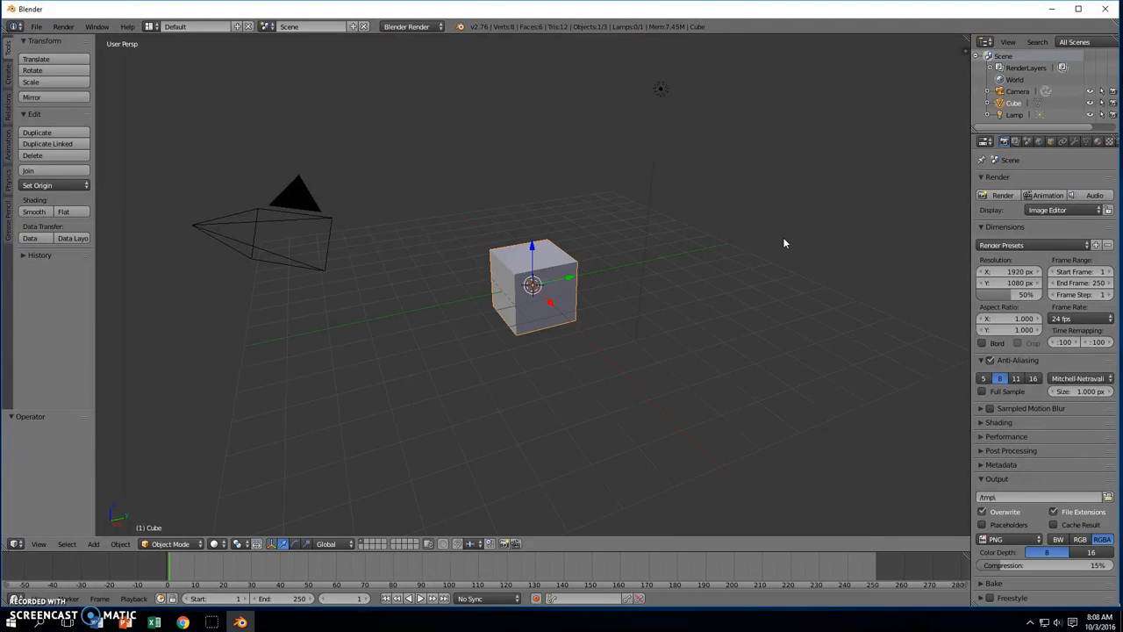
key(a)
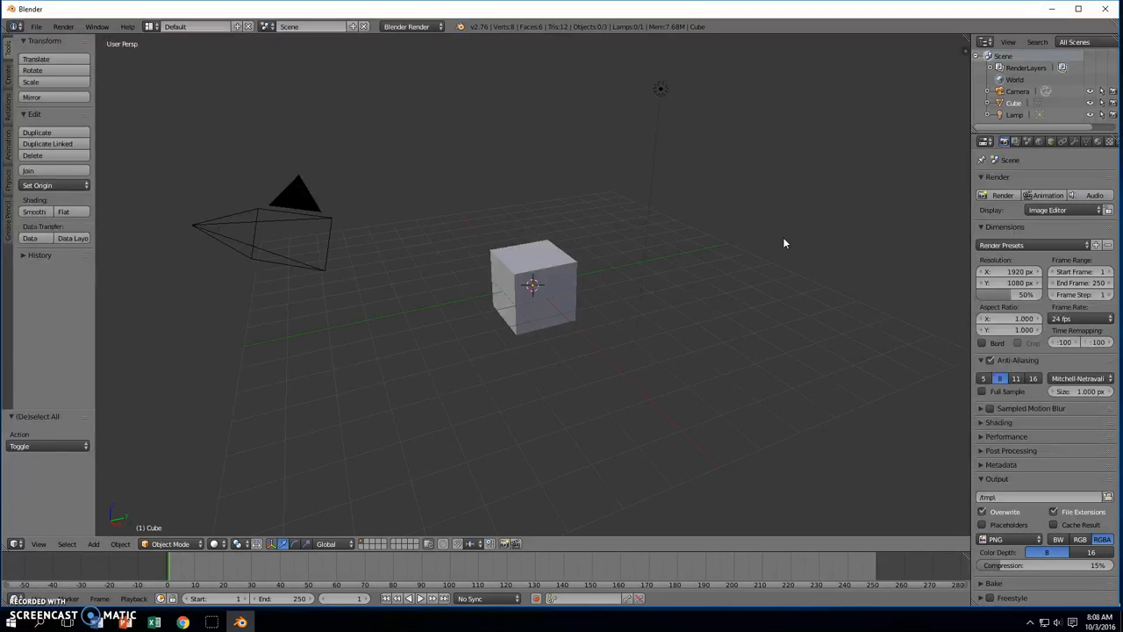
key(a)
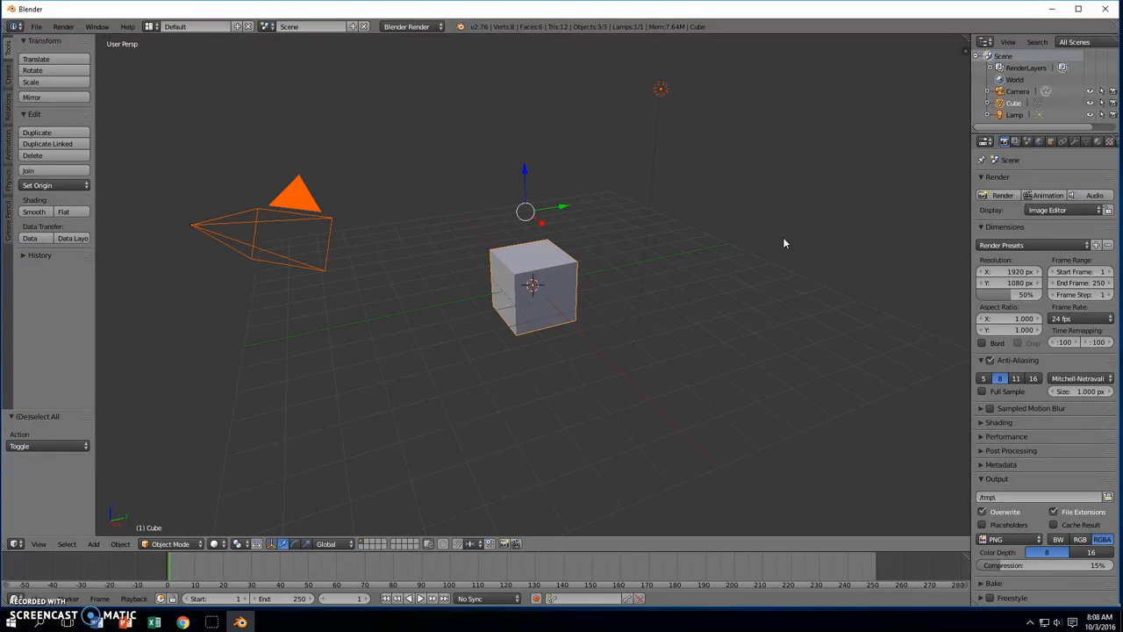
key(x)
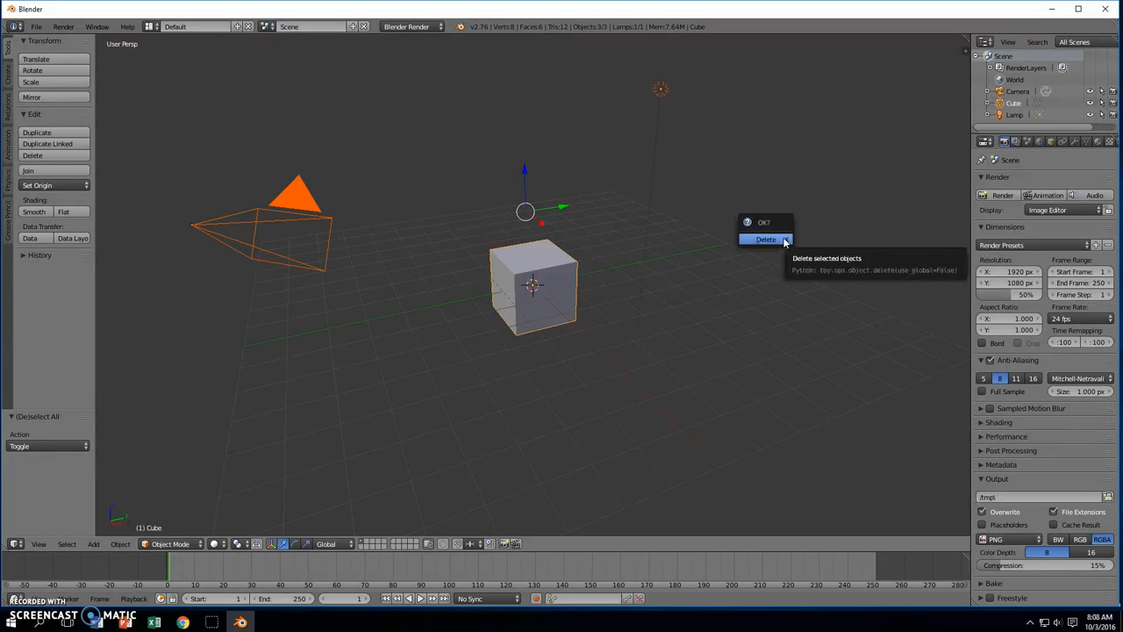
click(785, 243)
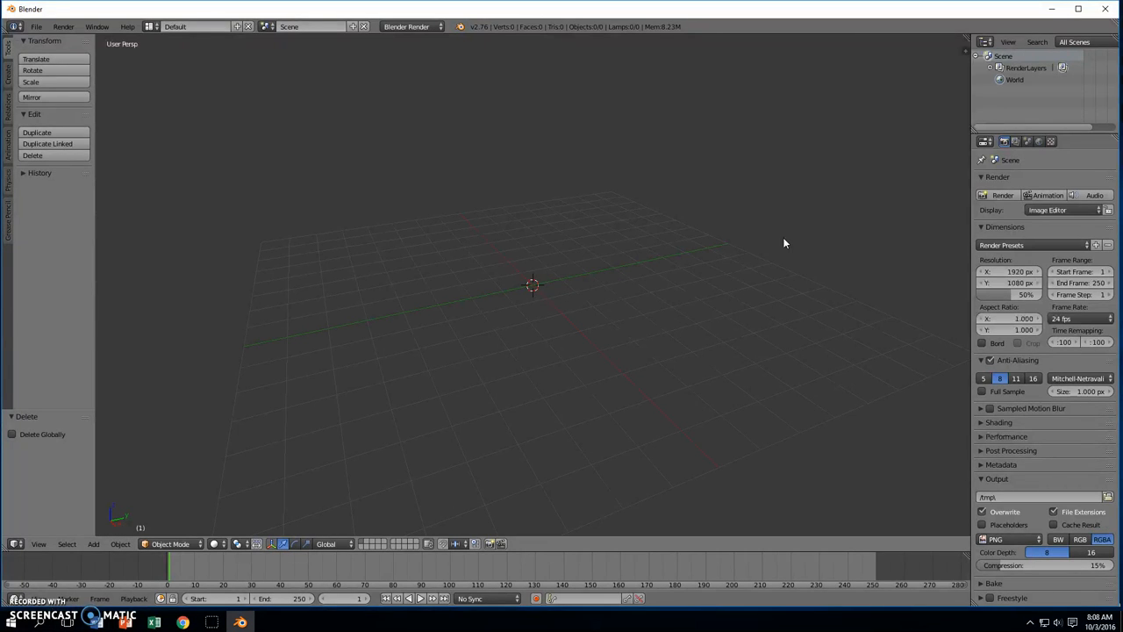
Add a Path curve at the centre of the empty scene.
key(shift+a)
mouse_move(786, 242)
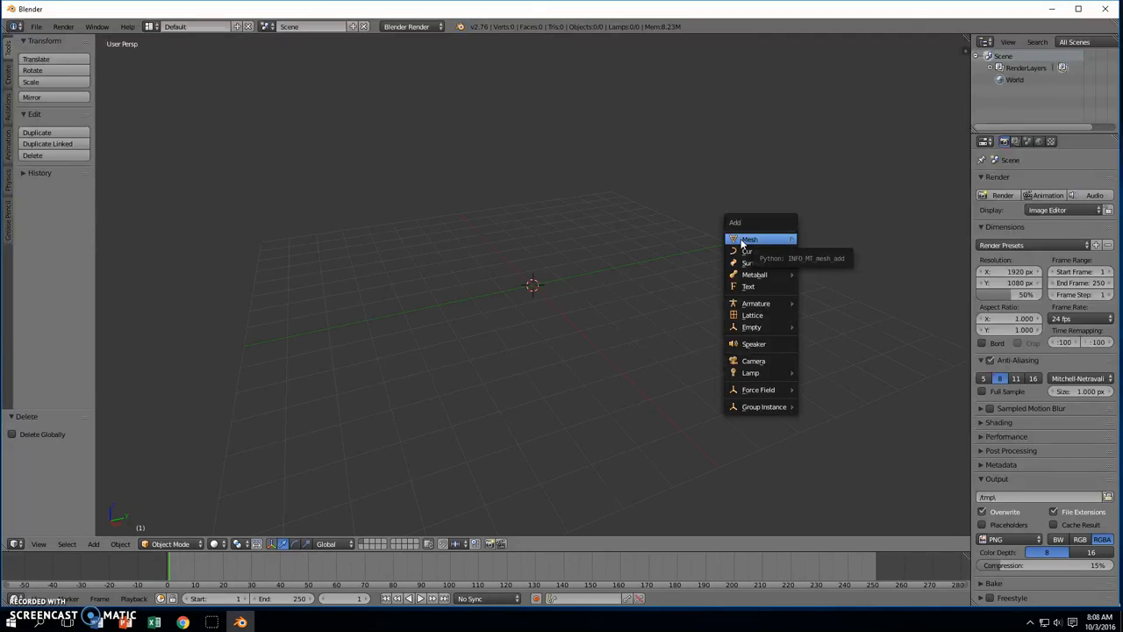
mouse_move(748, 254)
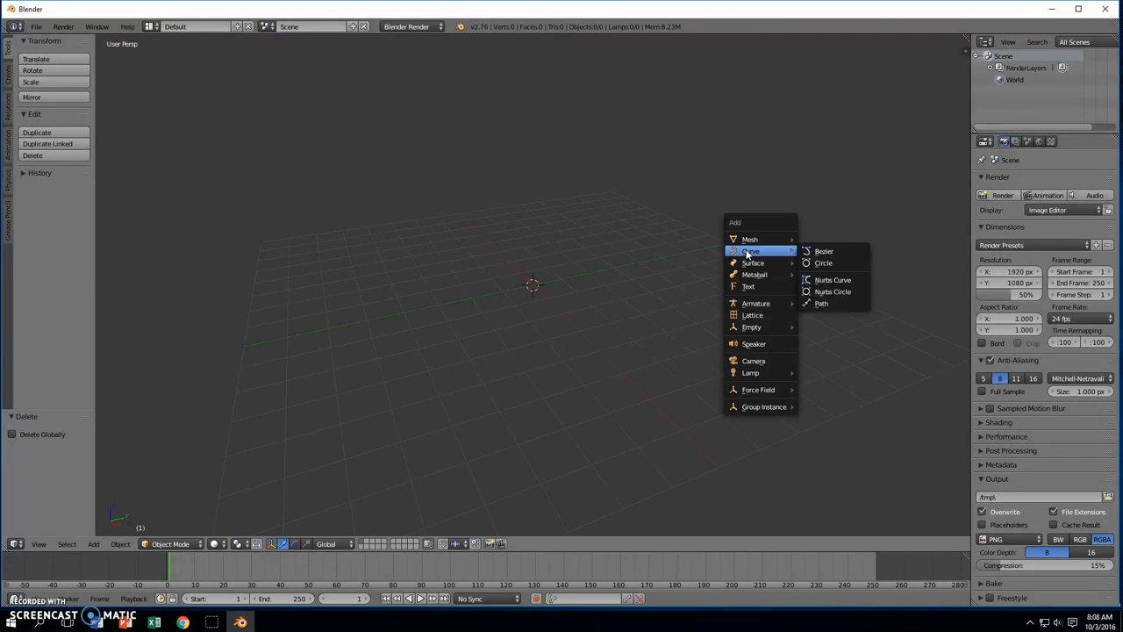
click(819, 304)
middle_drag(443, 356, 545, 389)
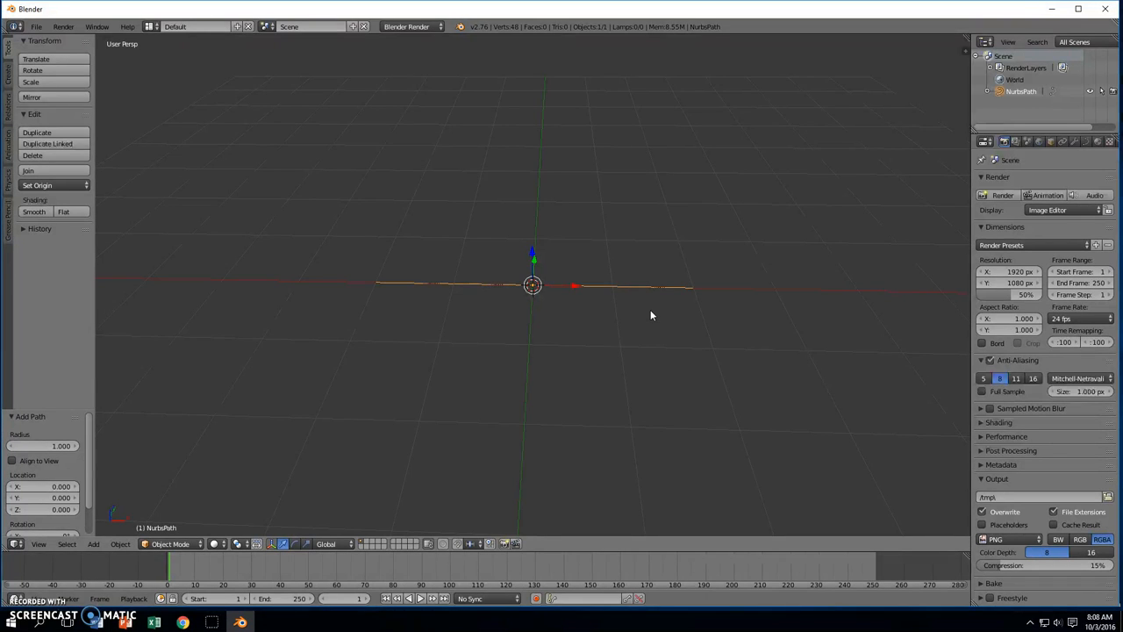
Switch the path curve into Edit Mode.
key(Tab)
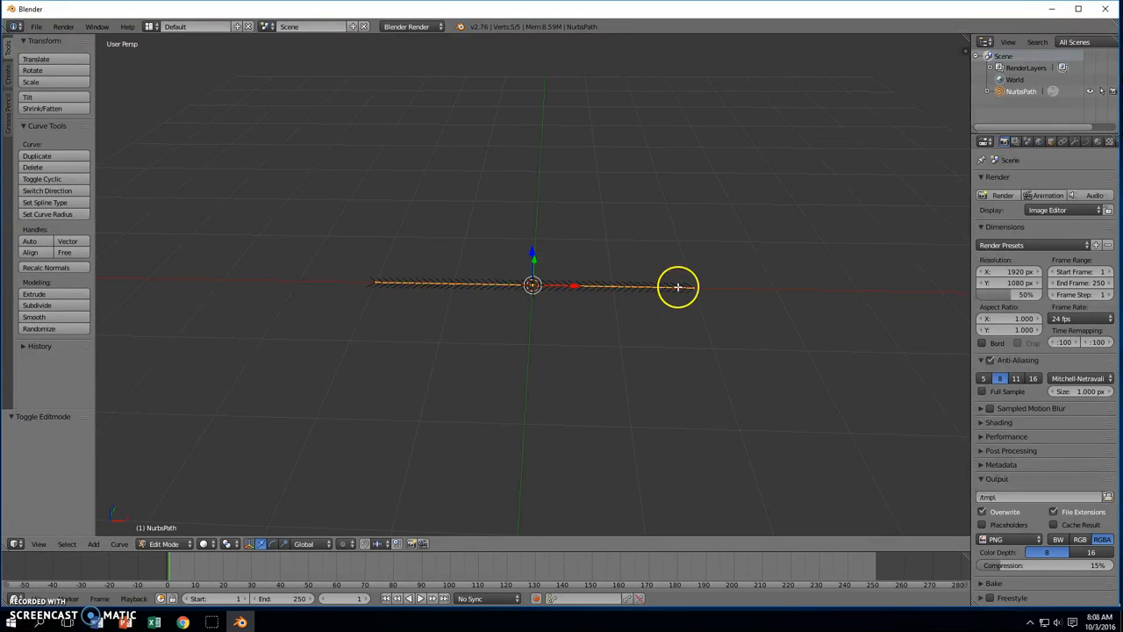
click(182, 545)
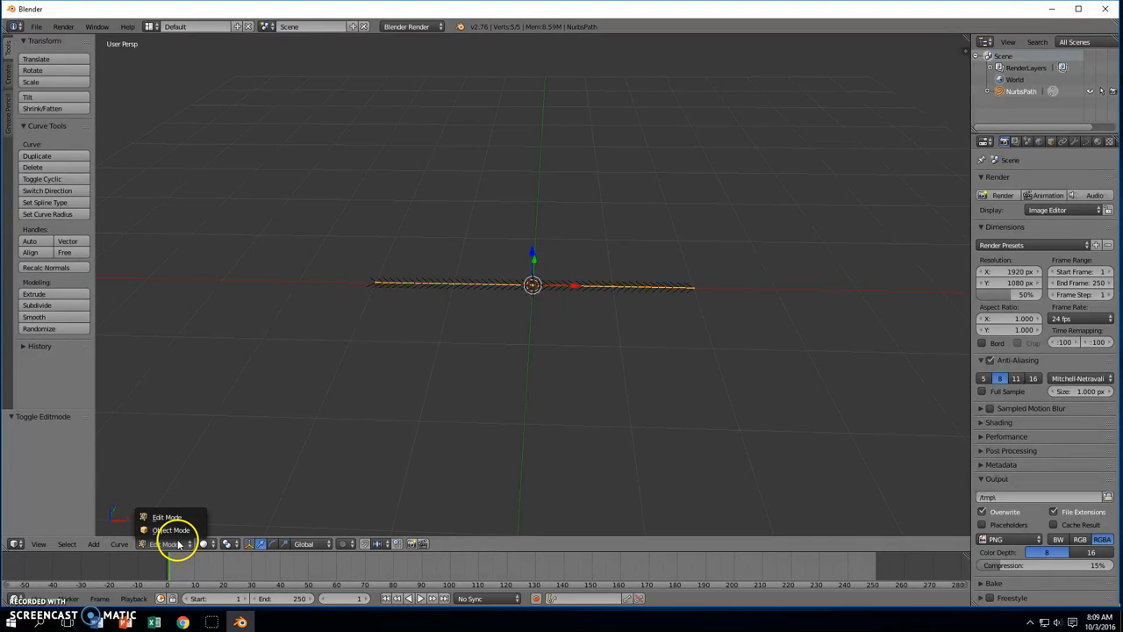
click(178, 545)
click(178, 546)
click(178, 546)
click(178, 545)
click(178, 546)
Raise the control point at the path's positive X end by about 1.48 along Z.
middle_drag(603, 309, 577, 296)
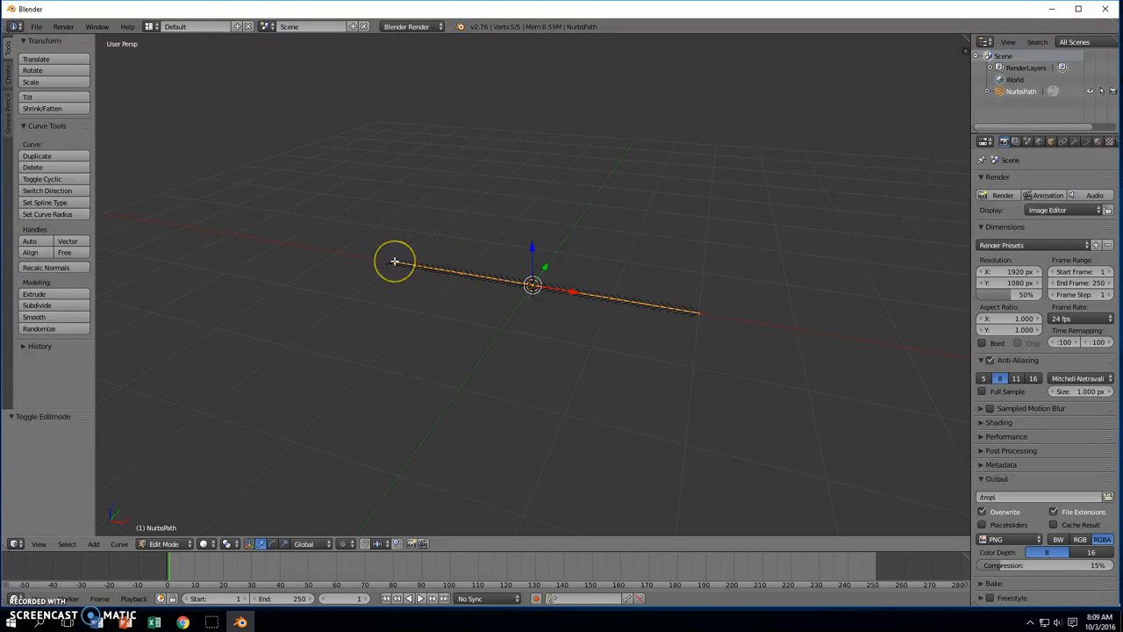
right_click(700, 313)
middle_drag(733, 299, 717, 275)
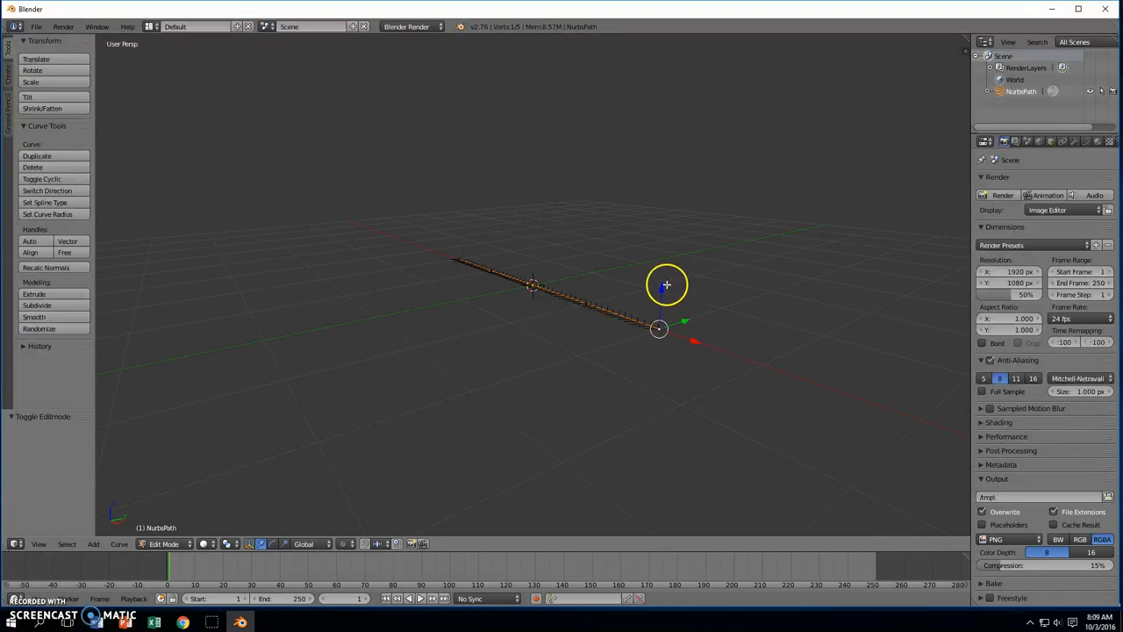
drag(663, 286, 641, 120)
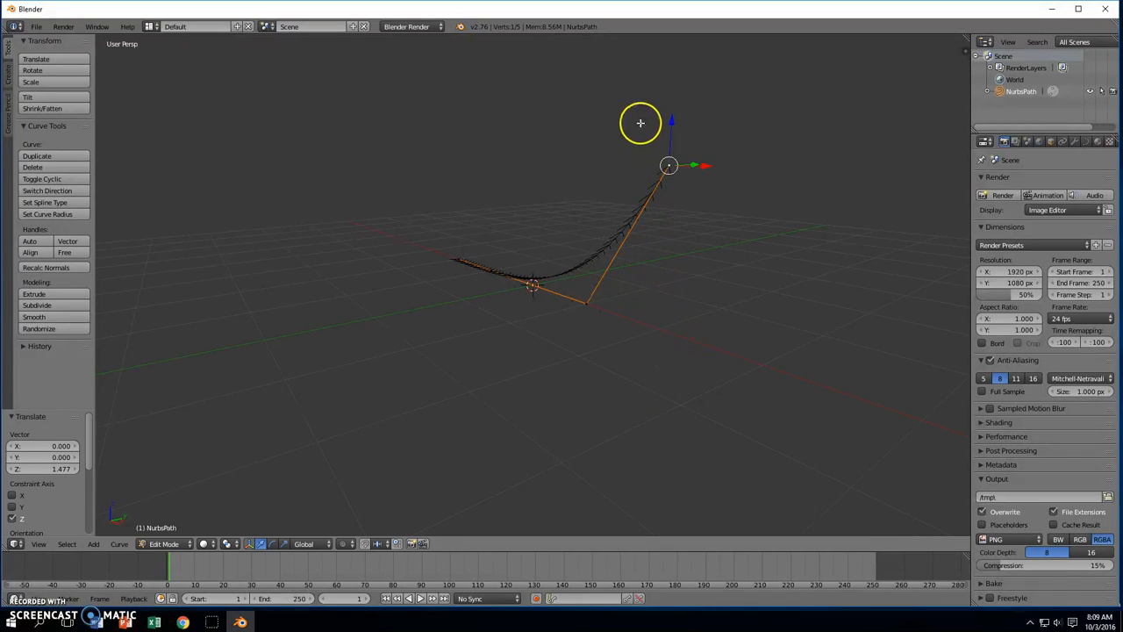
Move the control point beside the raised end outward and down, about 0.64 along X and -0.37 along Z.
middle_drag(683, 233, 734, 236)
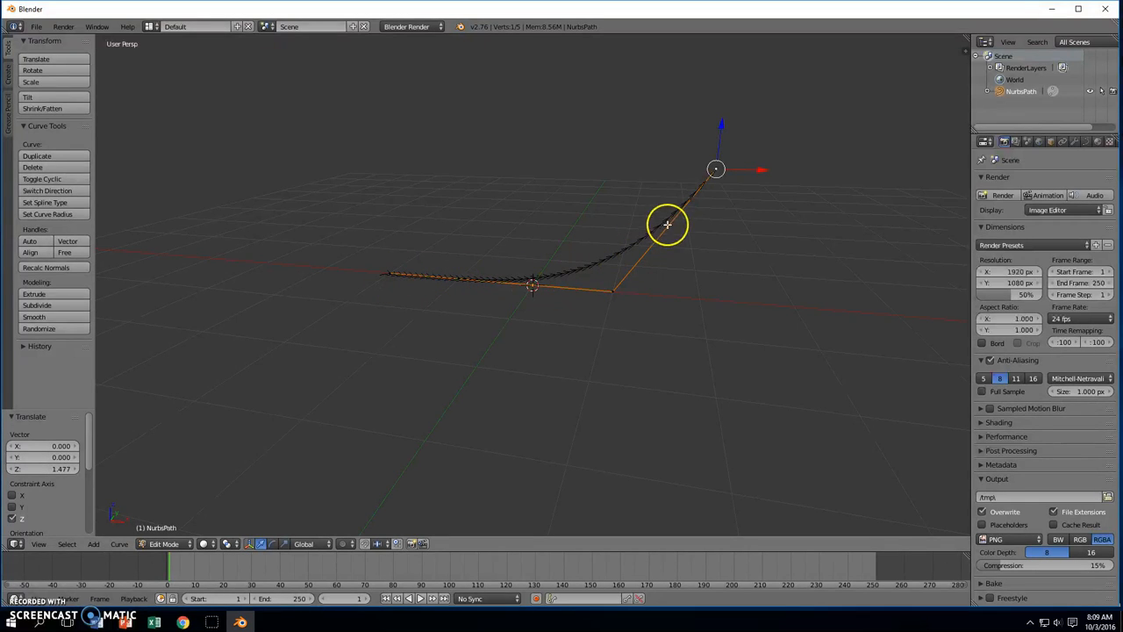
drag(612, 292, 647, 317)
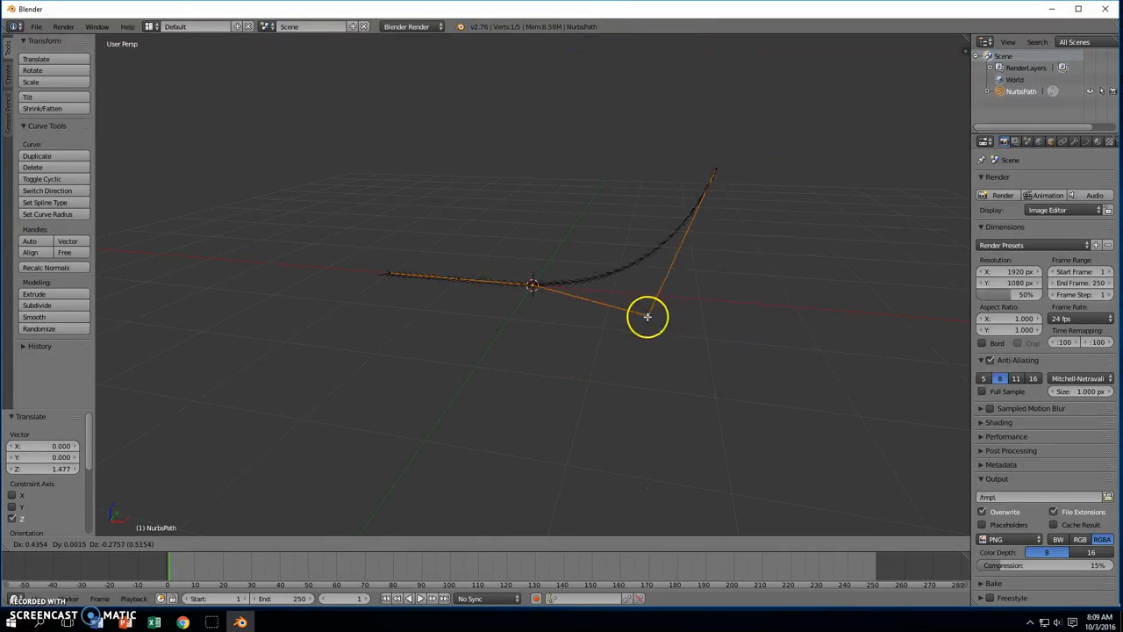
click(664, 322)
Move the path's middle control point about -1.56 along the Y axis.
middle_drag(589, 363, 734, 362)
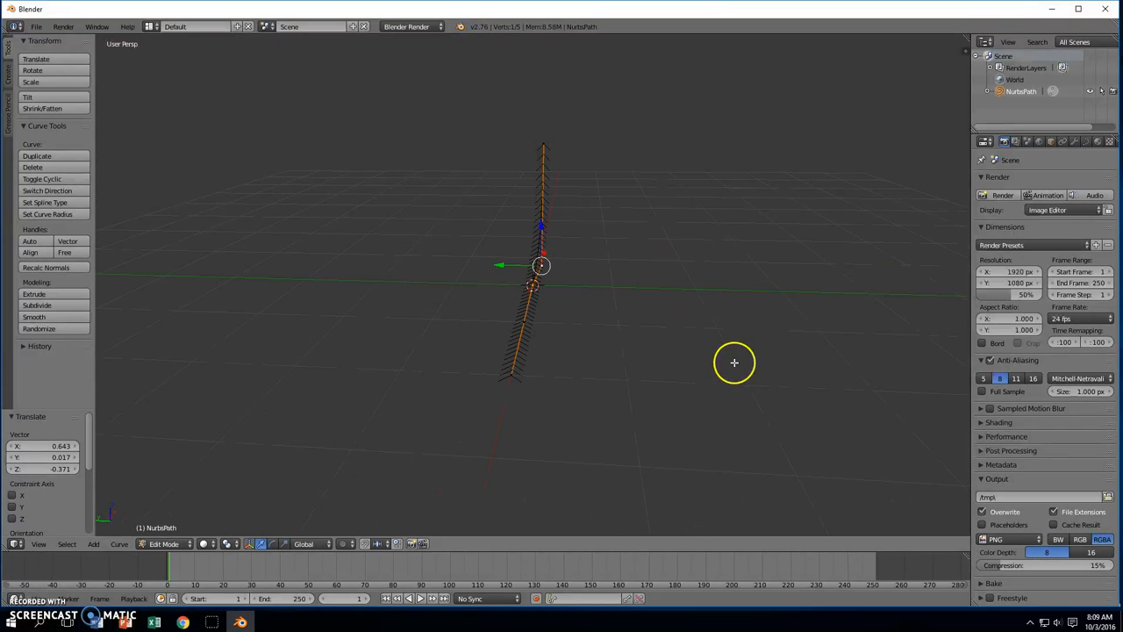
right_click(533, 286)
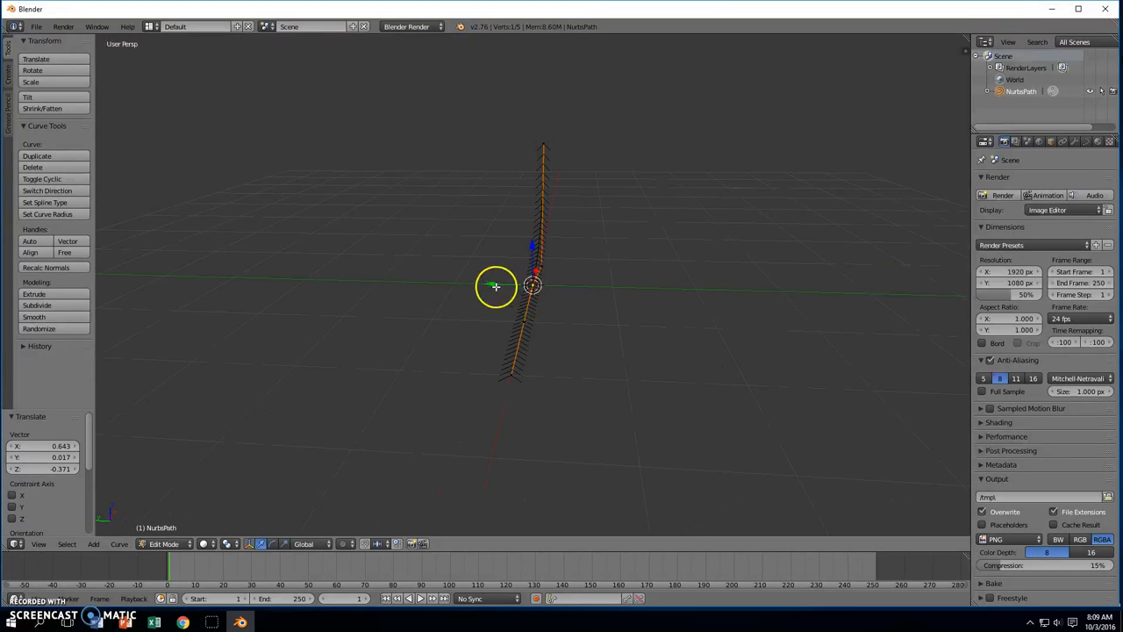
key(g)
key(y)
click(617, 290)
Raise the path's opposite end point about 0.62 along Z and lower its neighbouring control point by about 1.17.
middle_drag(581, 348, 692, 319)
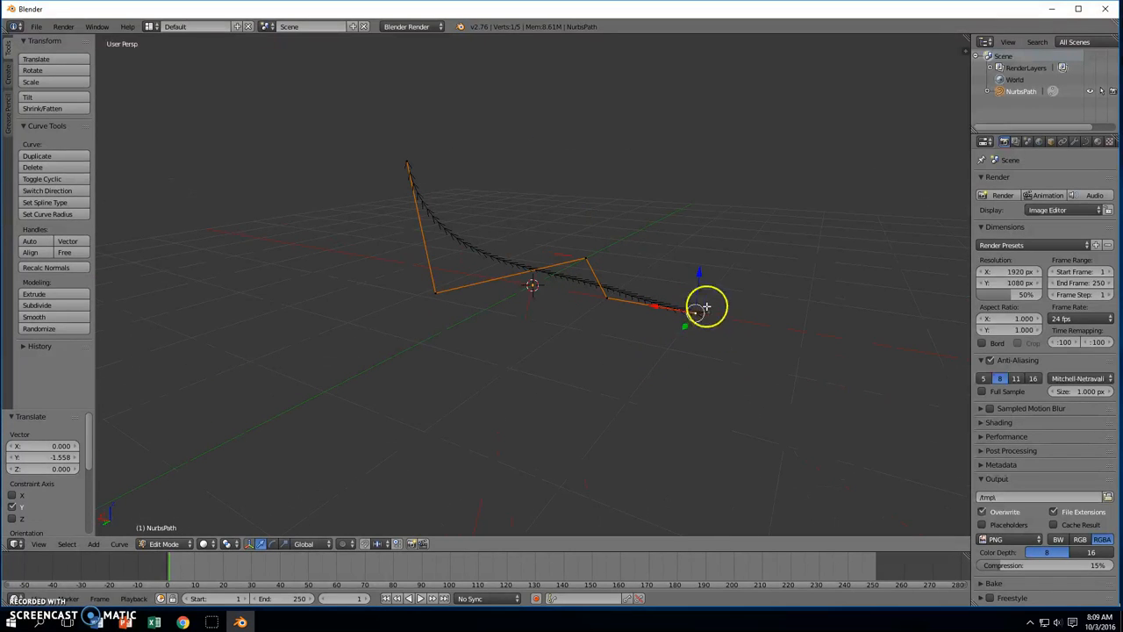
key(g)
key(z)
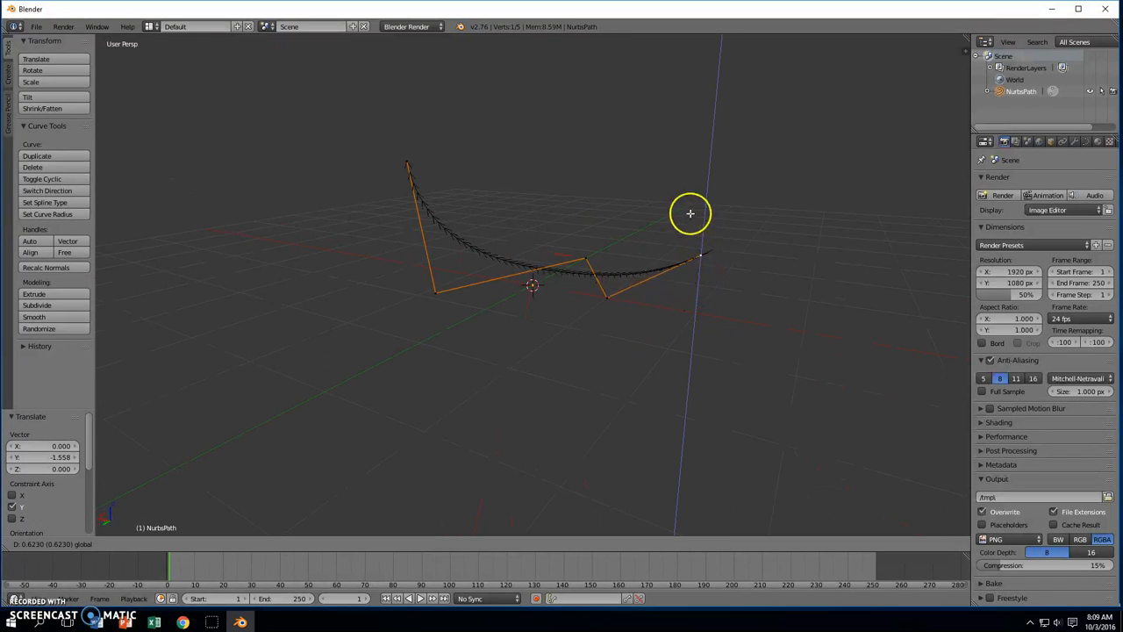
click(690, 212)
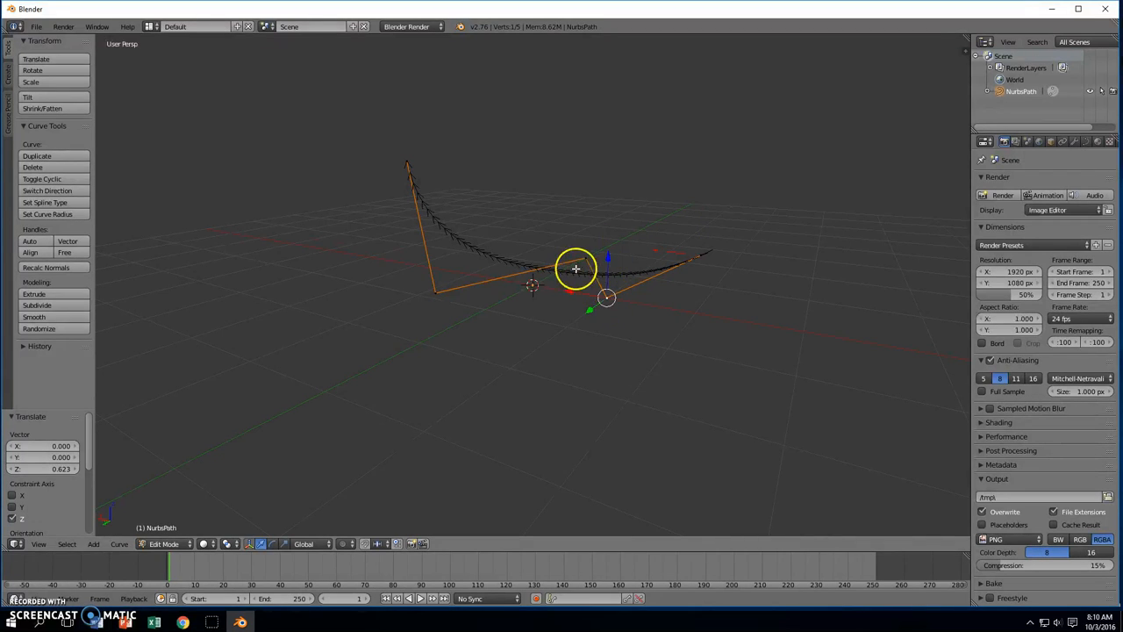
drag(609, 258, 609, 343)
Extrude two control points from the path's positive X end, offset about (3.9, -0.8, 1.5) and (-3.4, -0.1, 1.7).
middle_drag(723, 268, 655, 307)
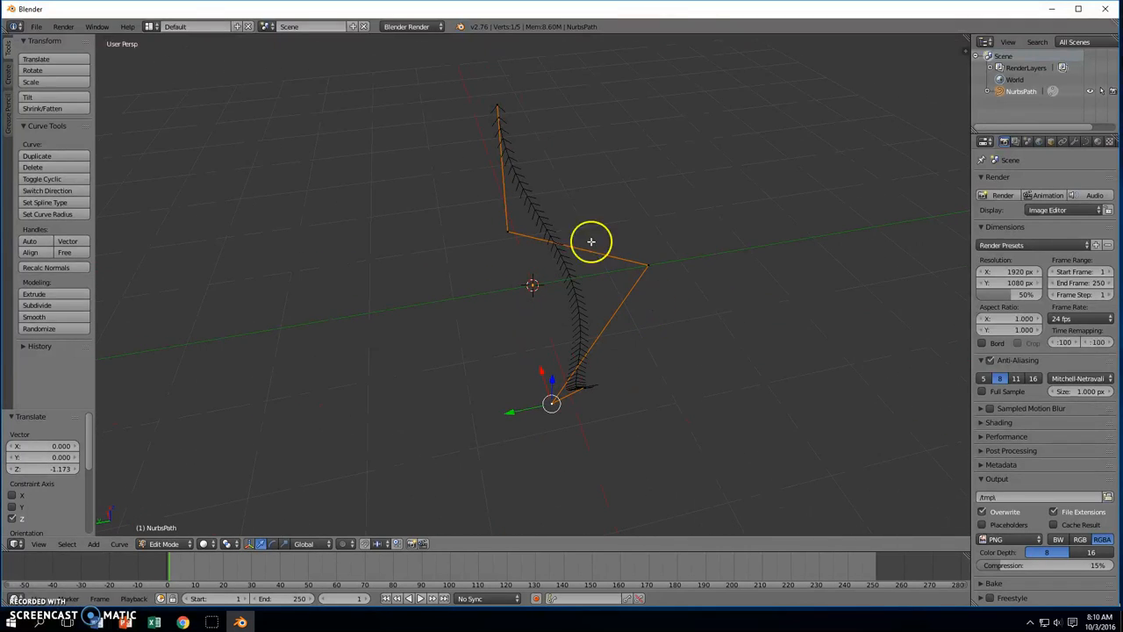
right_click(498, 104)
mouse_move(602, 191)
middle_down()
mouse_move(651, 192)
mouse_move(549, 221)
mouse_move(594, 208)
mouse_move(614, 184)
middle_up()
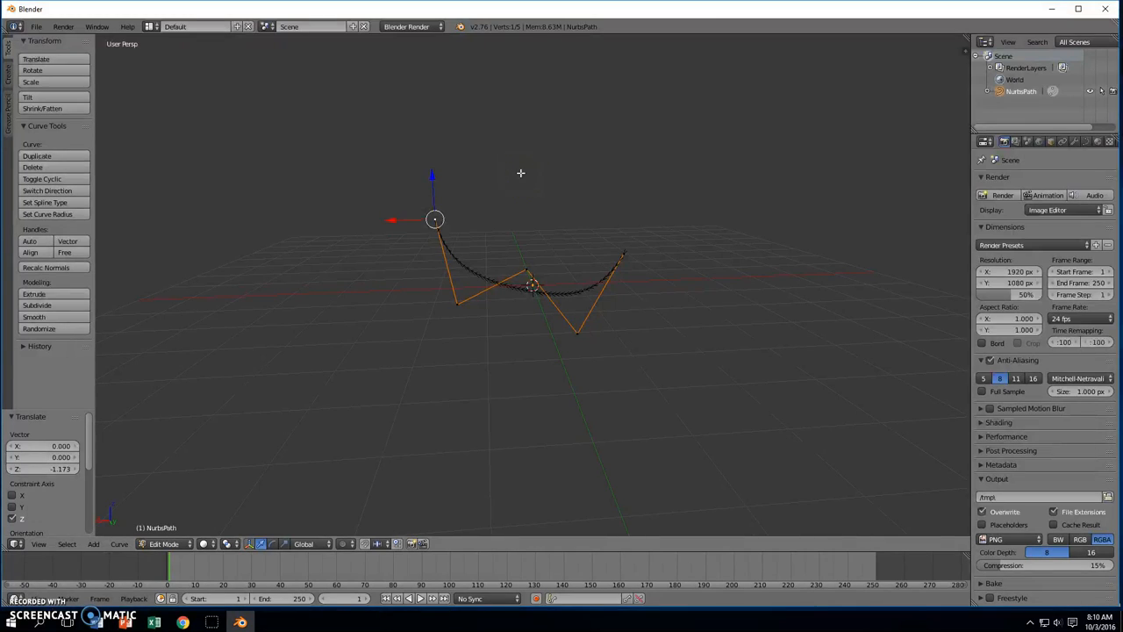
key(e)
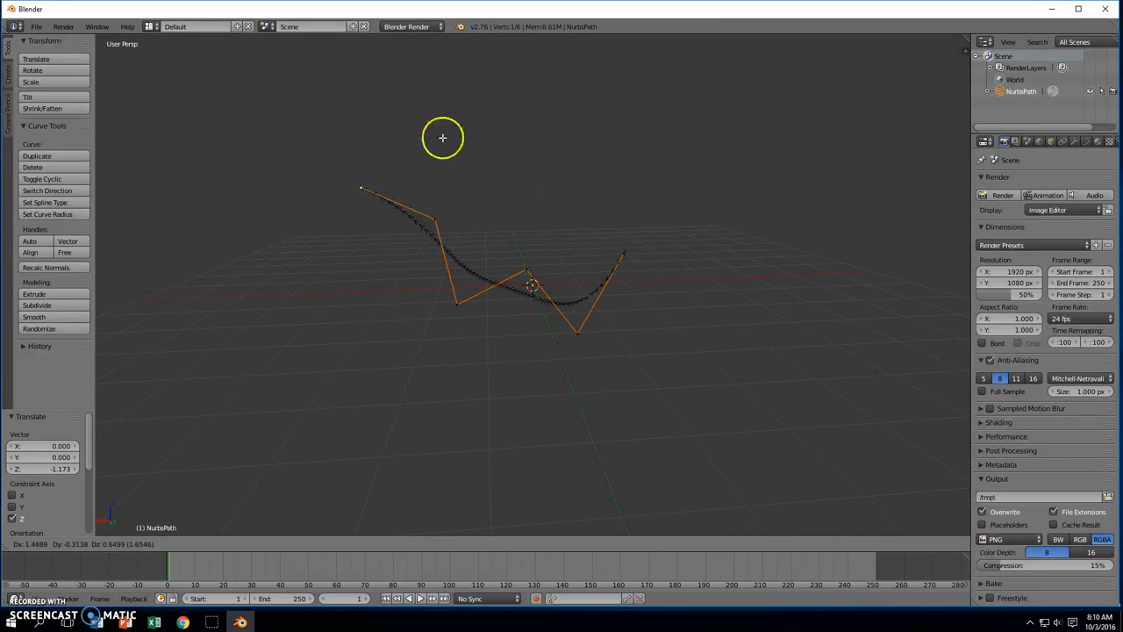
click(326, 100)
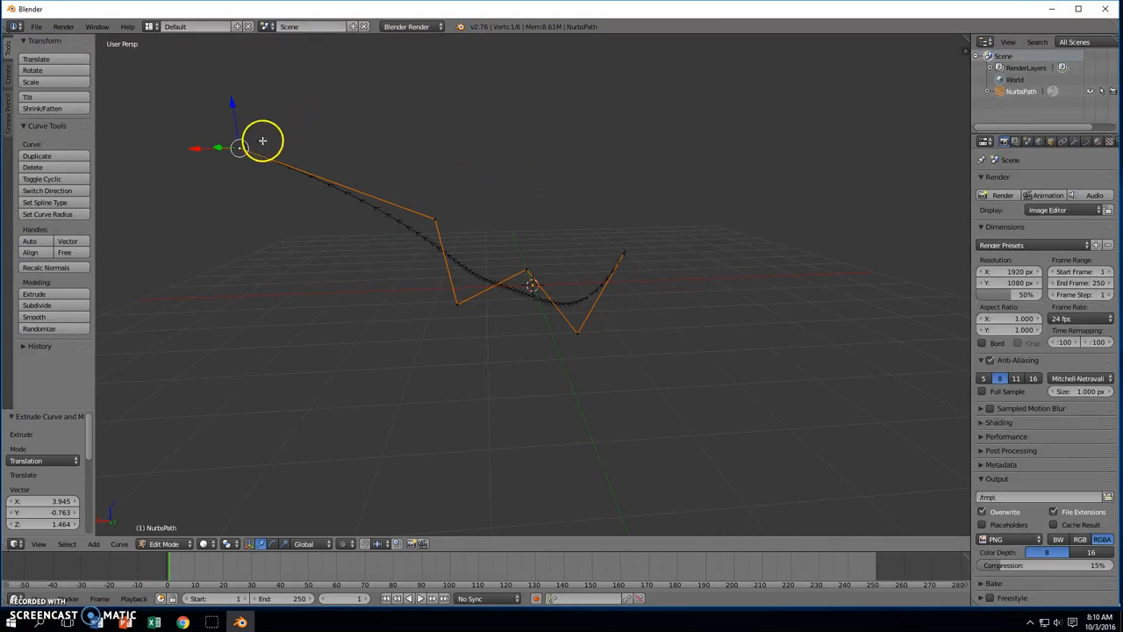
key(e)
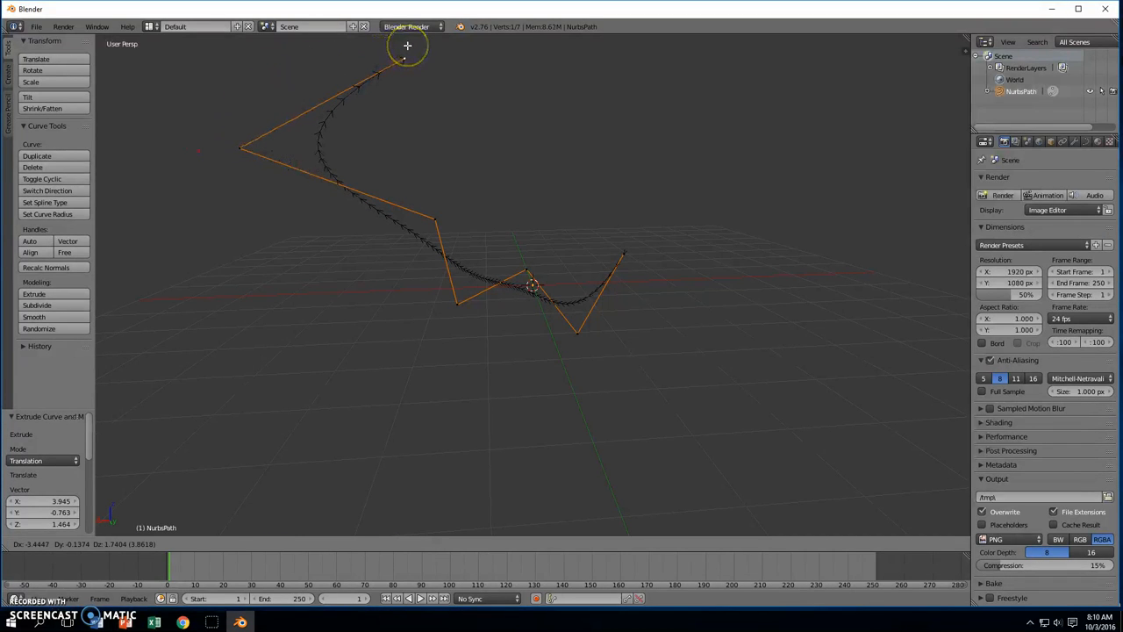
click(407, 44)
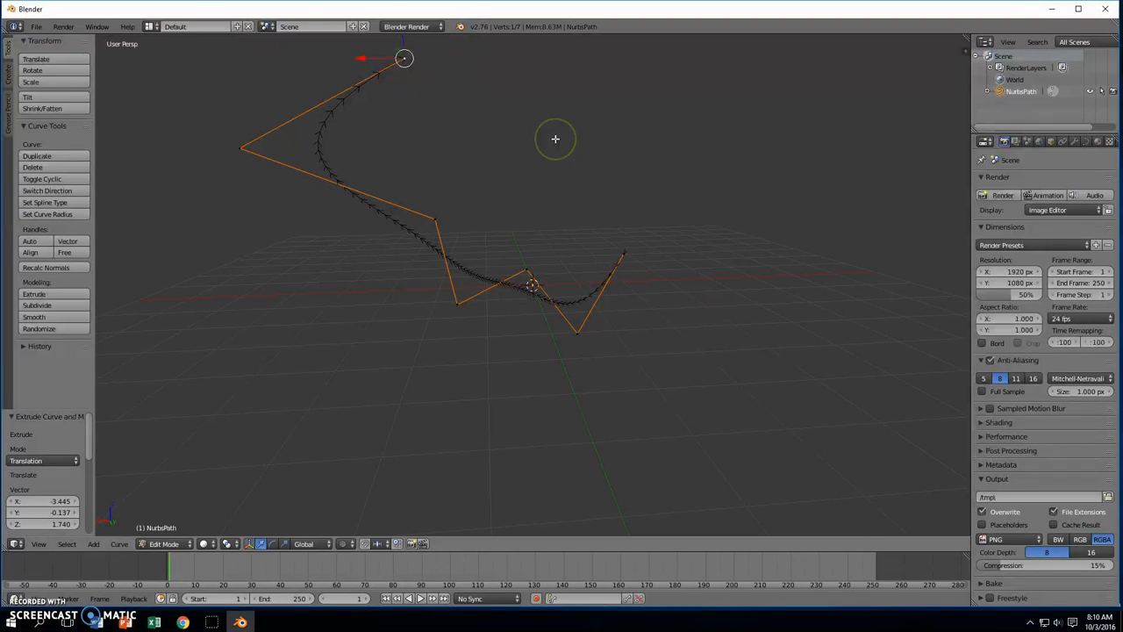
Extrude three more control points, offset about (-2.0, 1.1, -3.5), (-0.2, 1.0, -3.6) and (-4.0, -0.9, 4.7), to loop the path back across itself.
key(e)
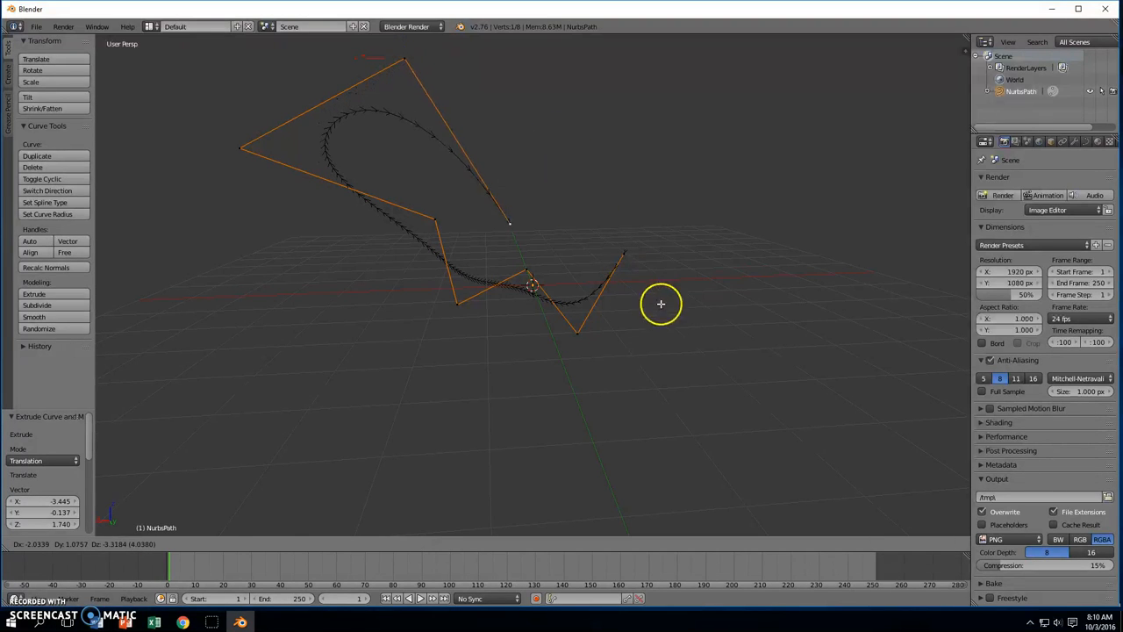
click(658, 312)
key(e)
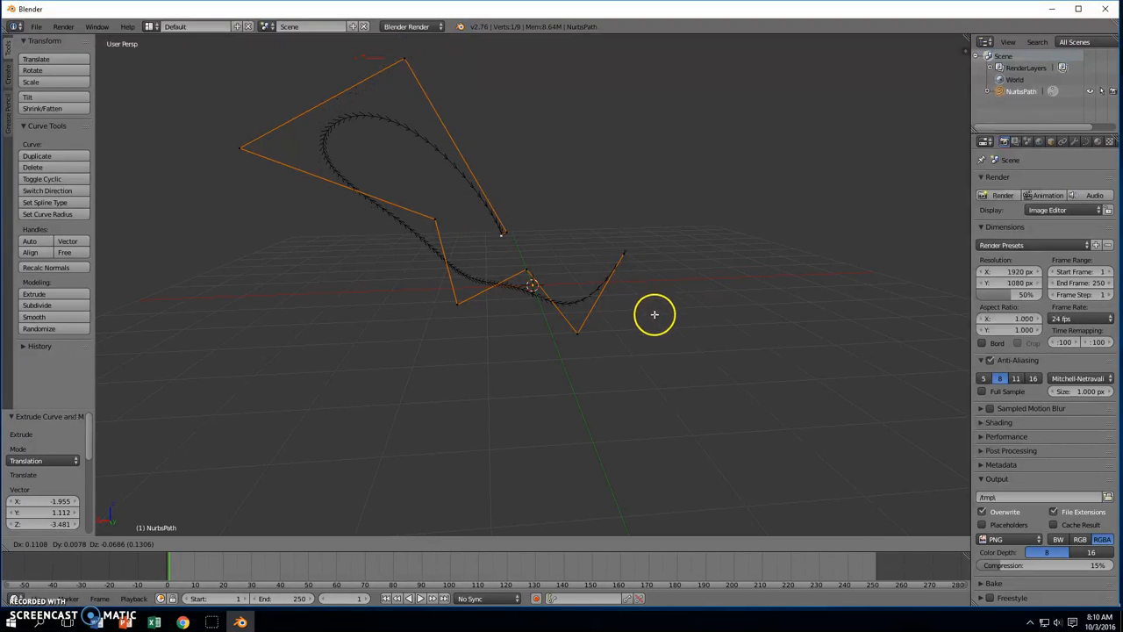
click(679, 488)
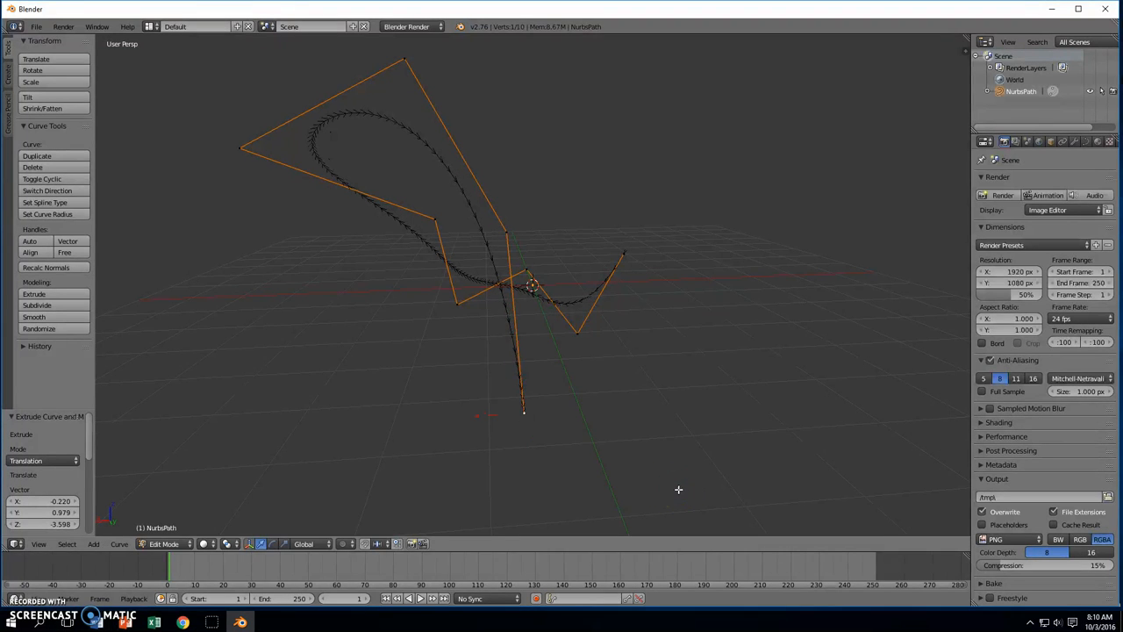
key(e)
click(863, 253)
Finish editing the looped path and return to Object Mode.
middle_drag(863, 252, 399, 285)
middle_drag(750, 256, 483, 259)
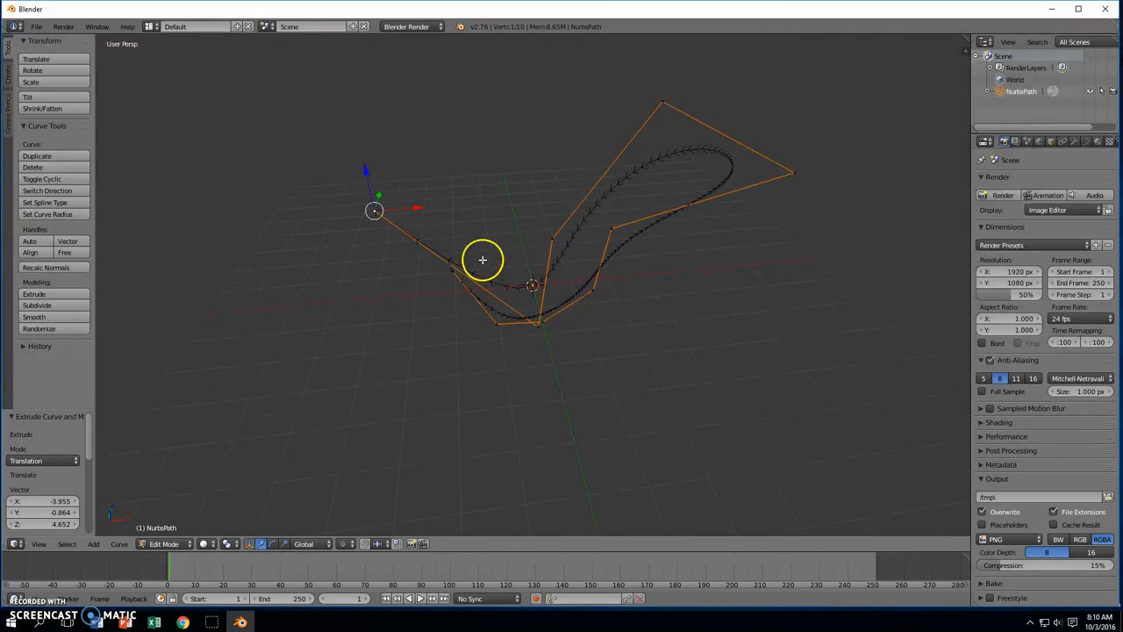
middle_drag(735, 327, 817, 289)
middle_drag(547, 369, 414, 325)
middle_drag(652, 310, 637, 273)
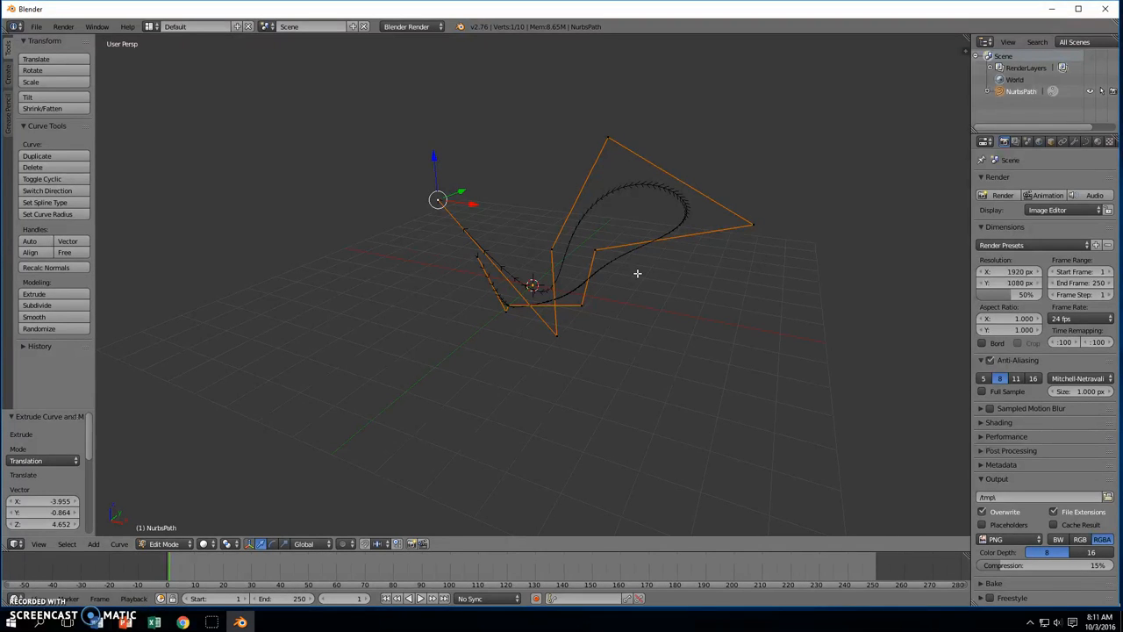
key(Tab)
Add a cone mesh at the centre of the scene.
middle_drag(433, 301, 645, 348)
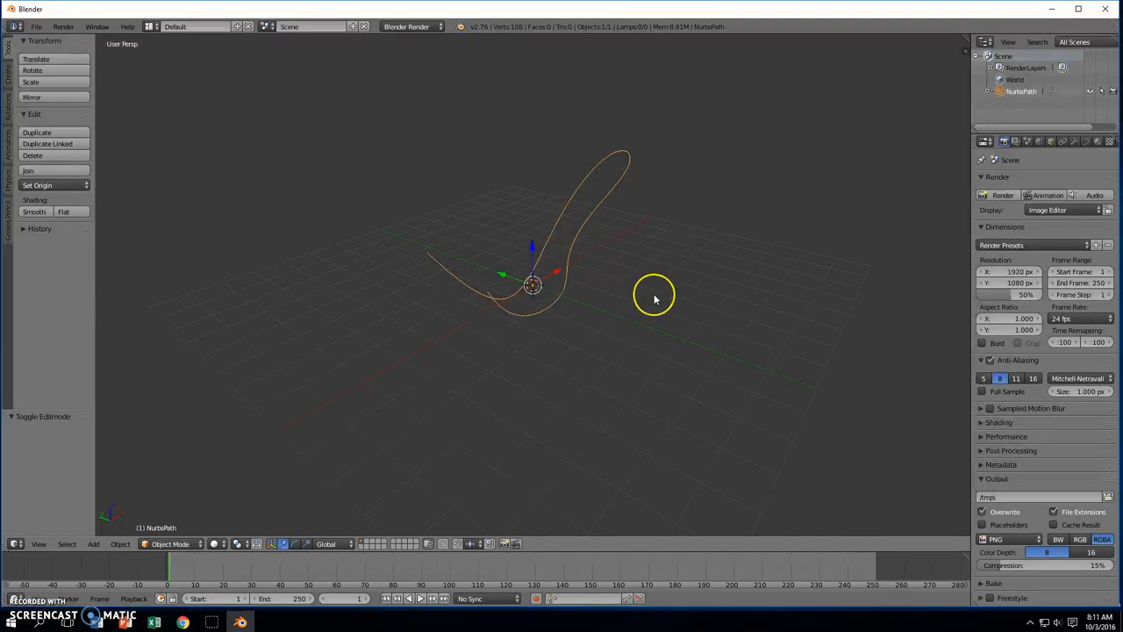
key(shift+a)
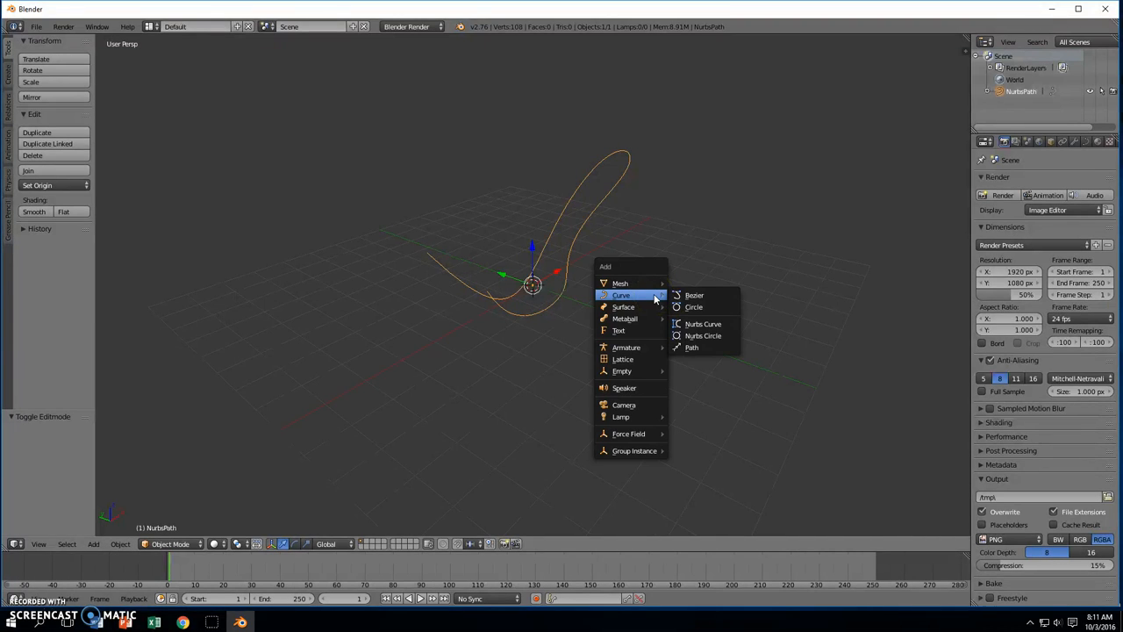
click(656, 283)
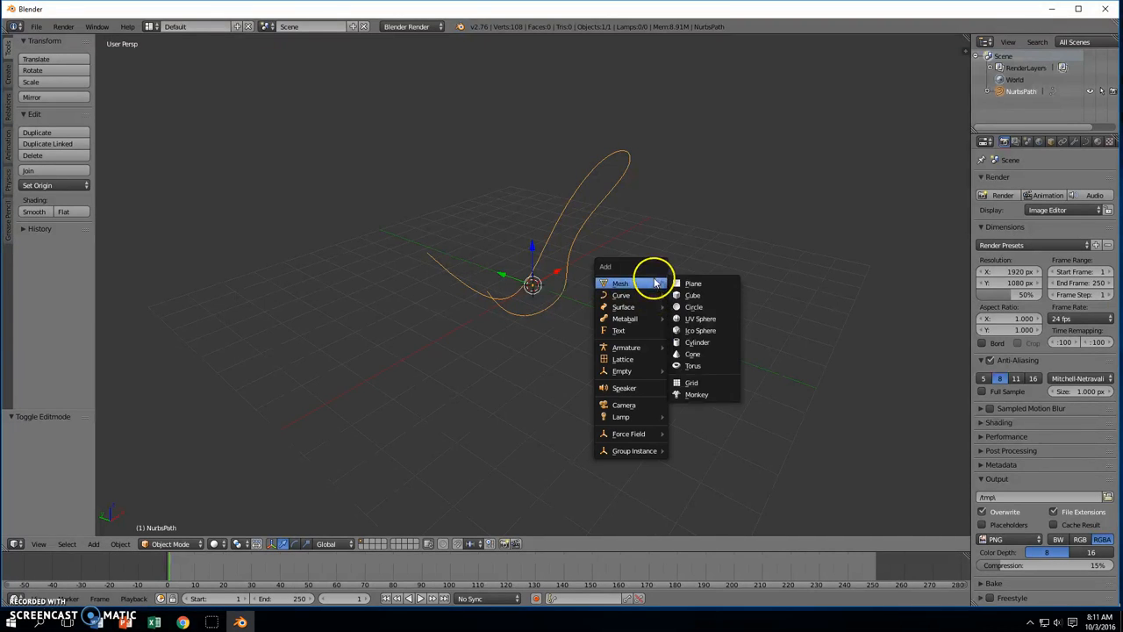
click(693, 353)
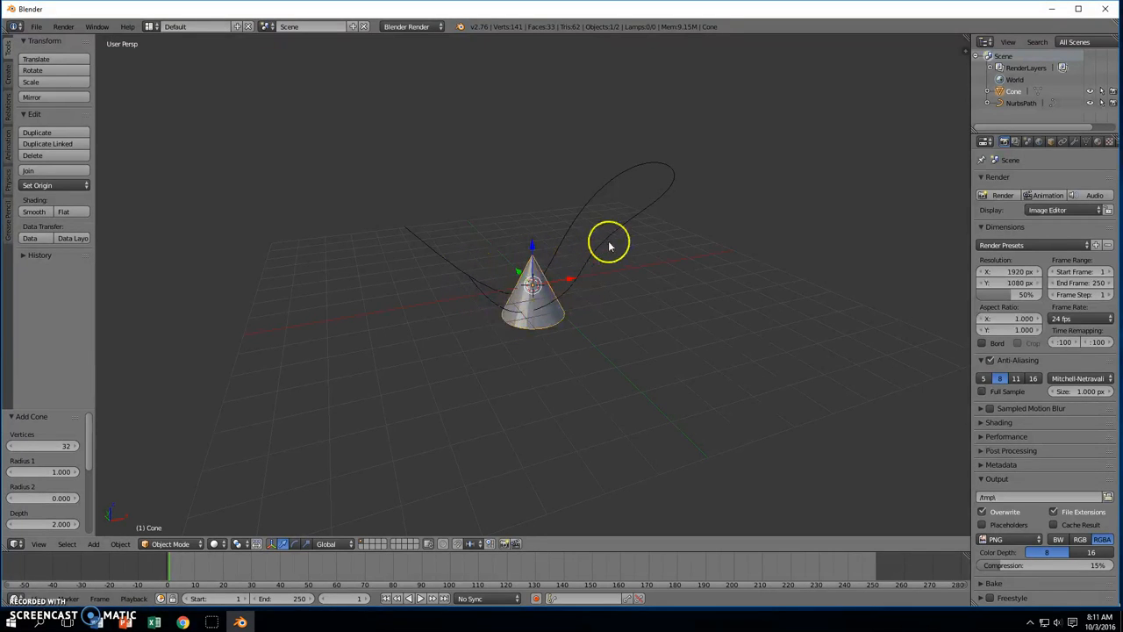
Scale the cone to about 0.36 of its size and move it about -2.5 along the X axis.
middle_drag(709, 308, 668, 312)
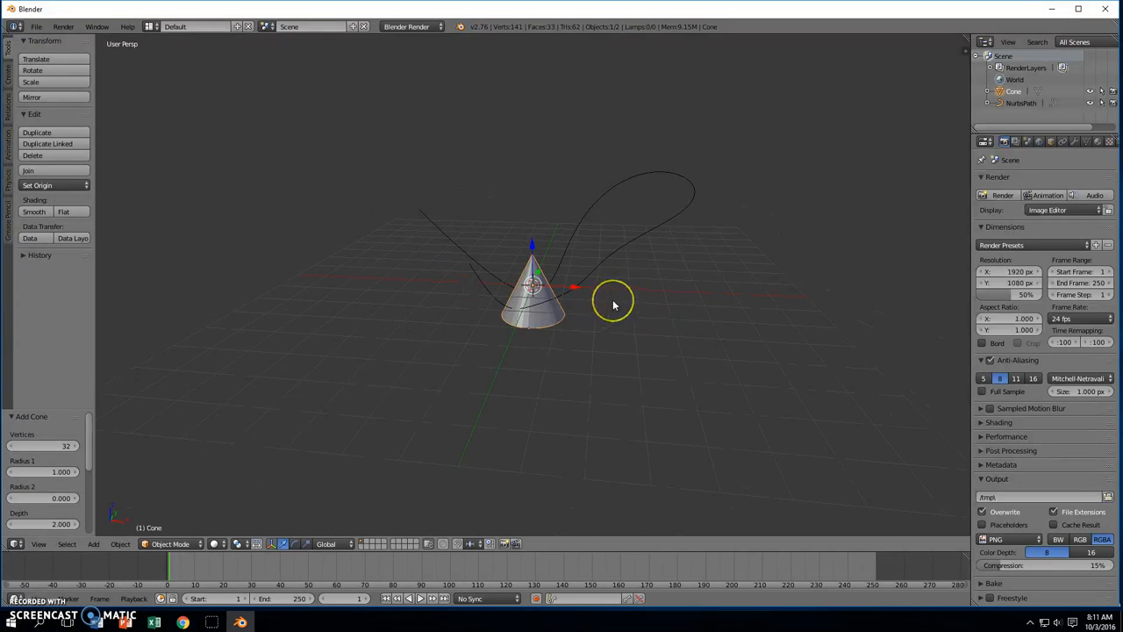
key(s)
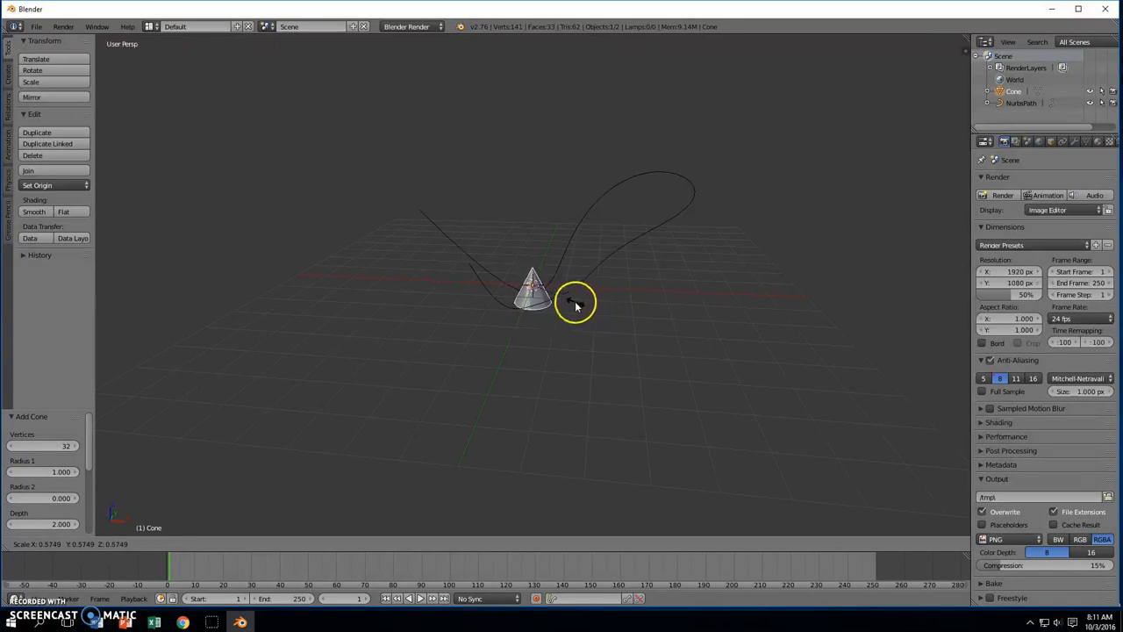
click(559, 303)
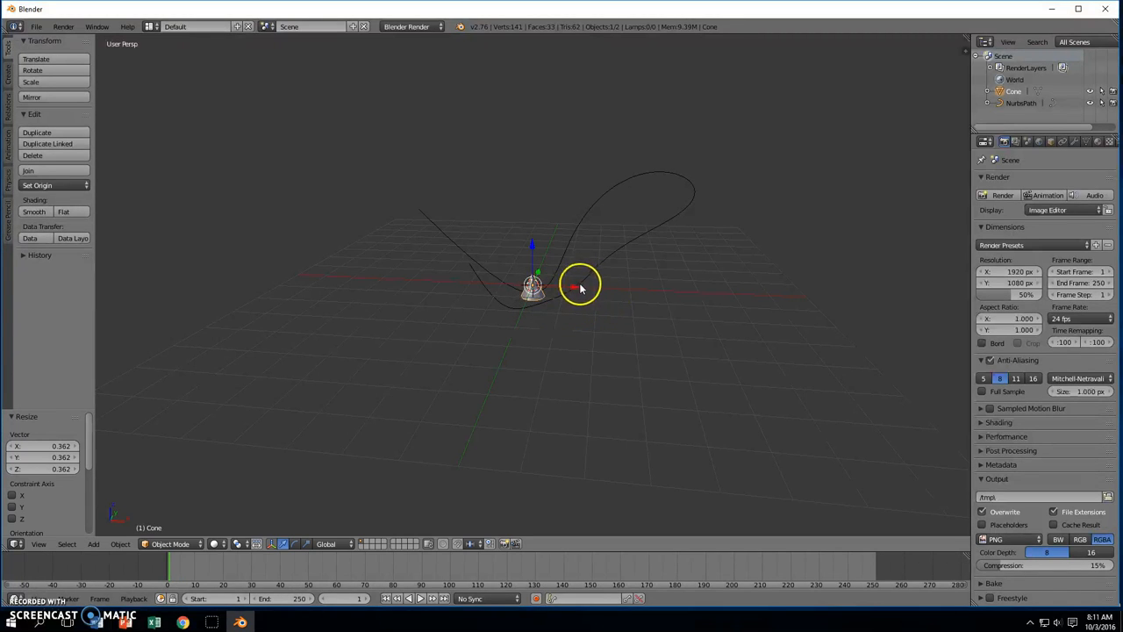
key(g)
key(x)
click(497, 281)
middle_drag(496, 281, 566, 283)
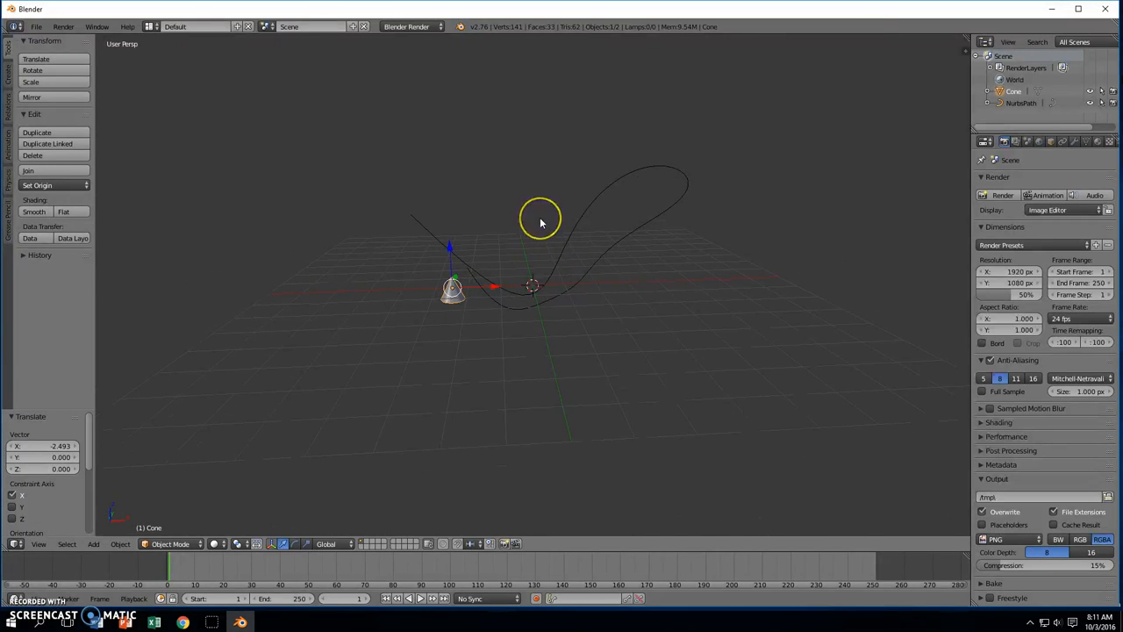
Rotate the cone about 128°, raise it along Z, and shift it about 0.29 along X onto the start of the path.
key(r)
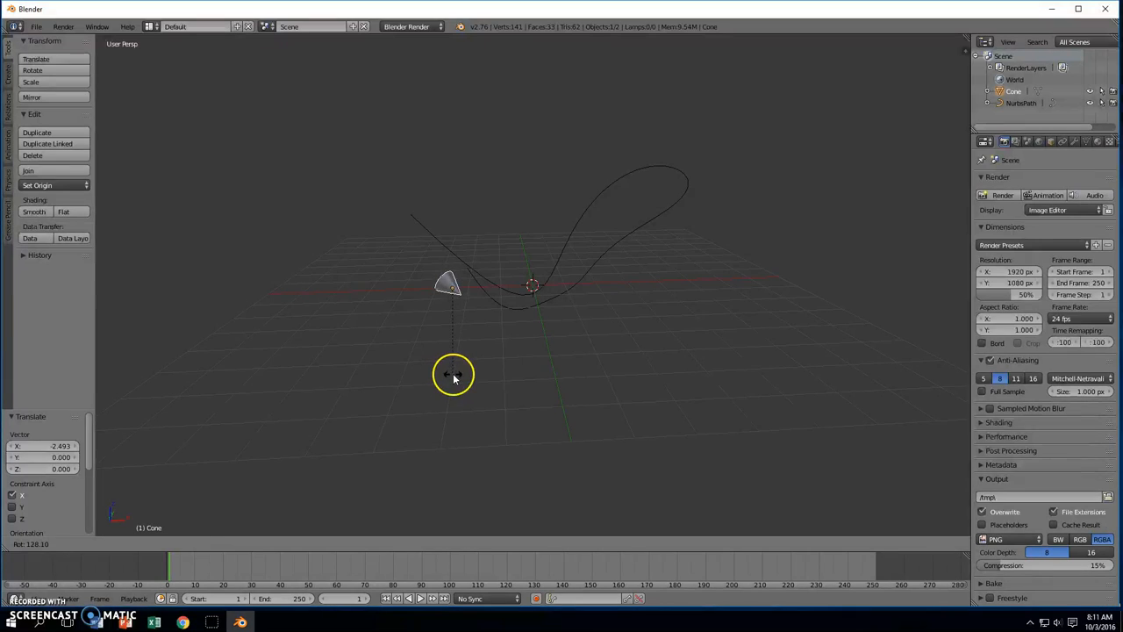
click(456, 375)
key(g)
key(z)
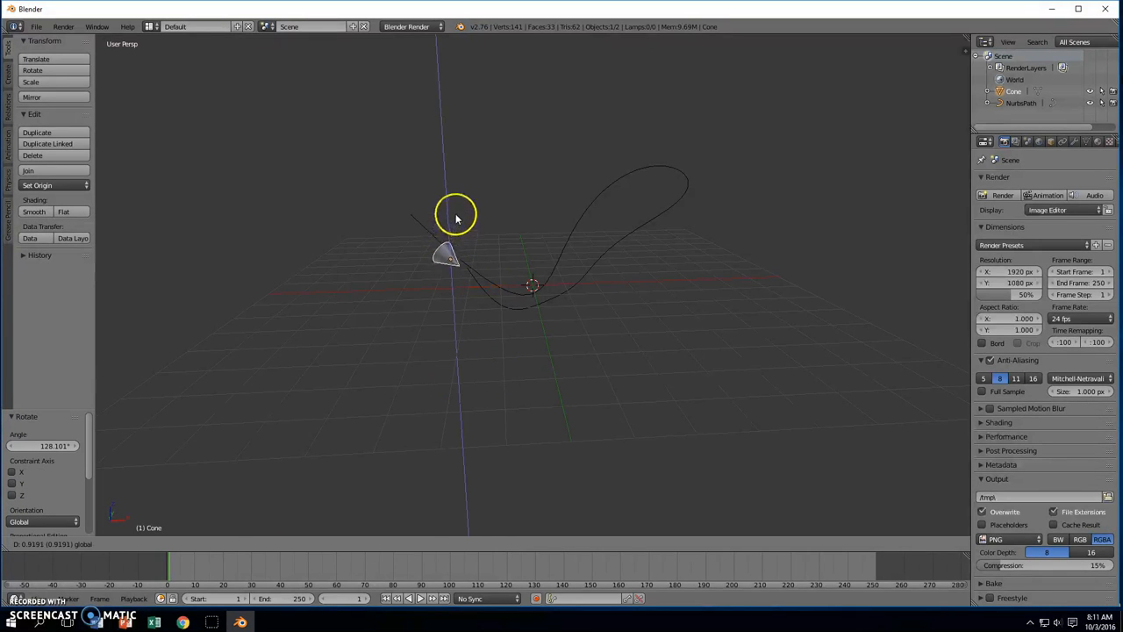
click(472, 246)
key(g)
key(x)
click(501, 261)
middle_drag(501, 260, 497, 317)
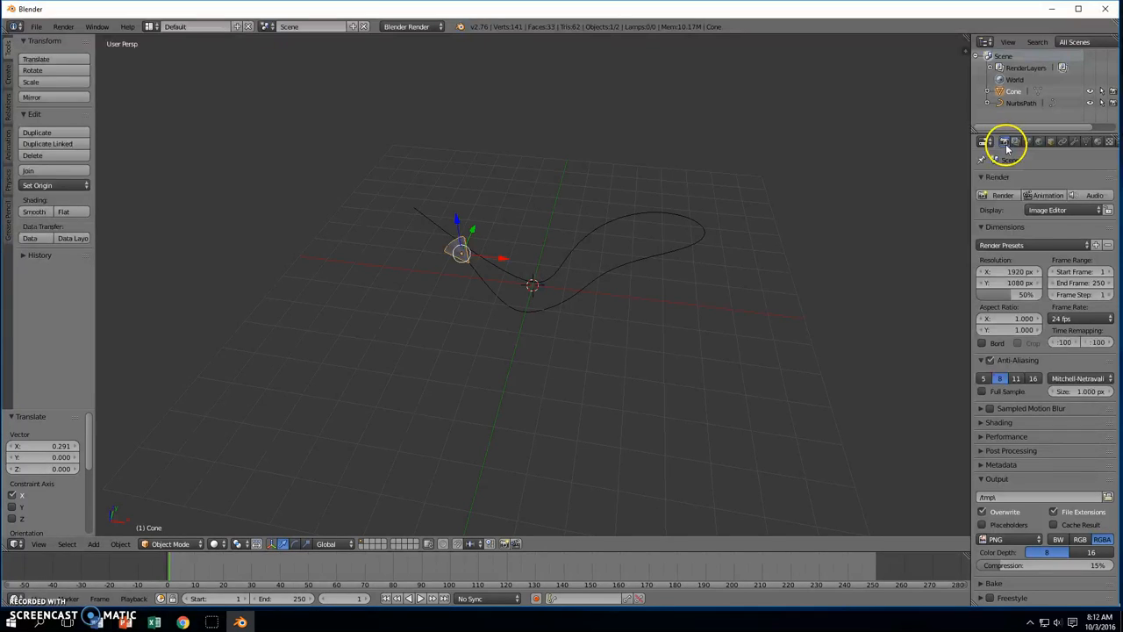
Add a Follow Path constraint to the cone, targeting NurbsPath with Follow Curve enabled.
click(1063, 142)
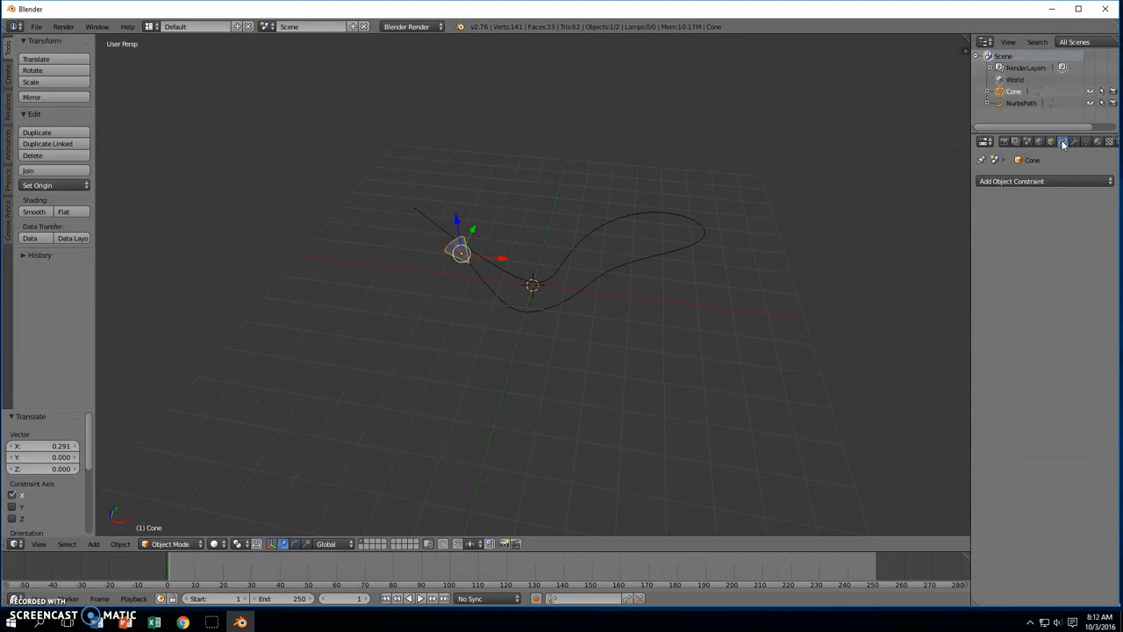
click(1058, 180)
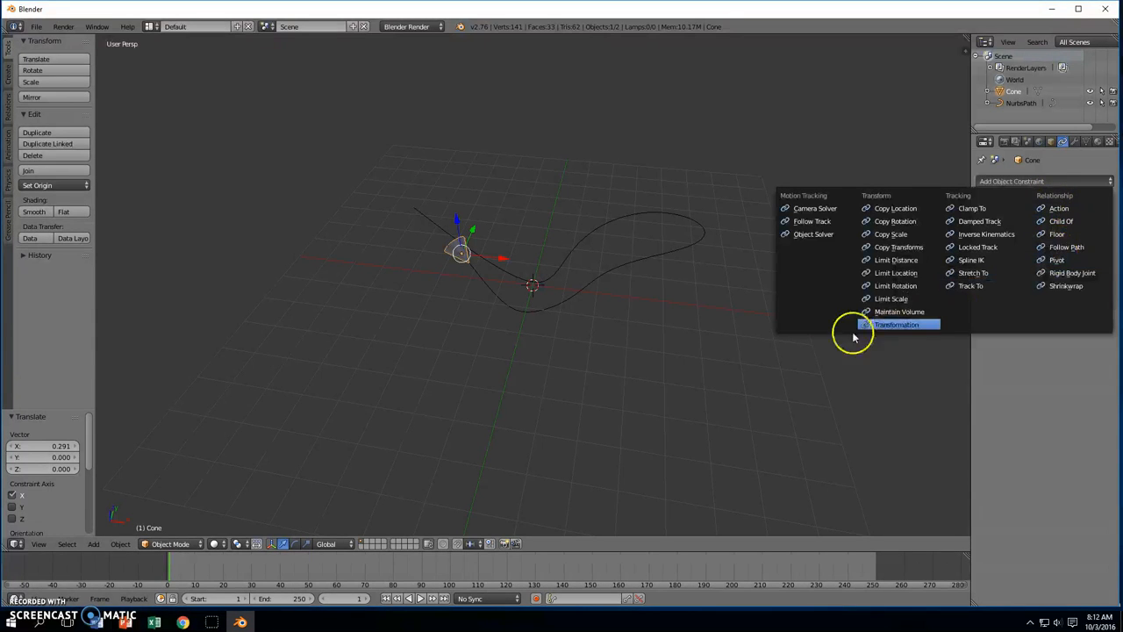
click(1054, 249)
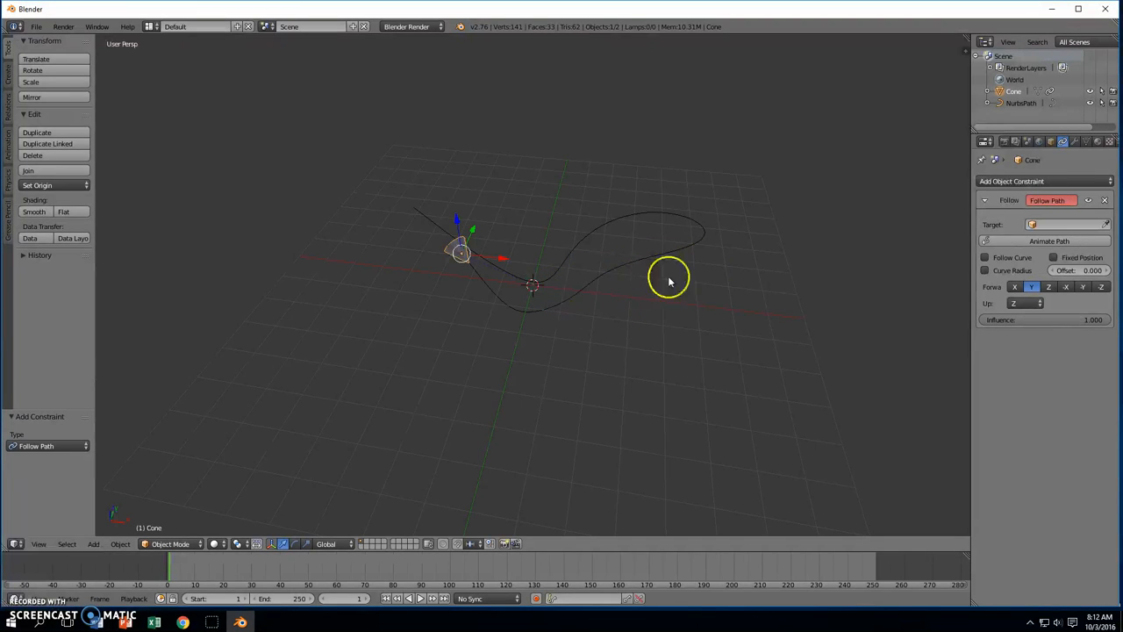
click(1033, 225)
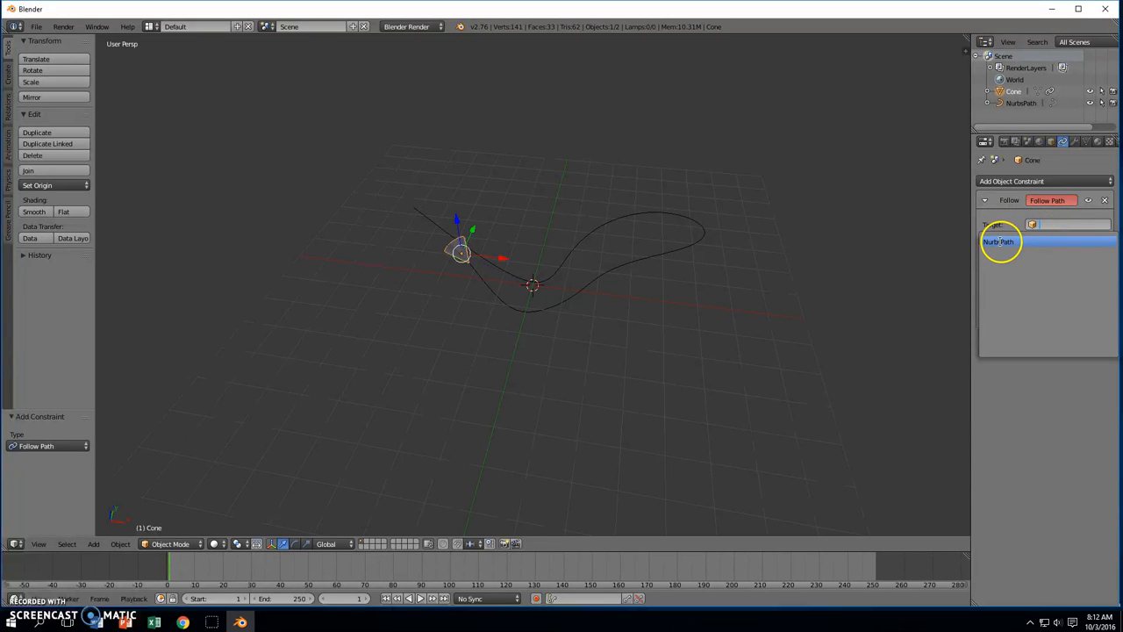
click(999, 242)
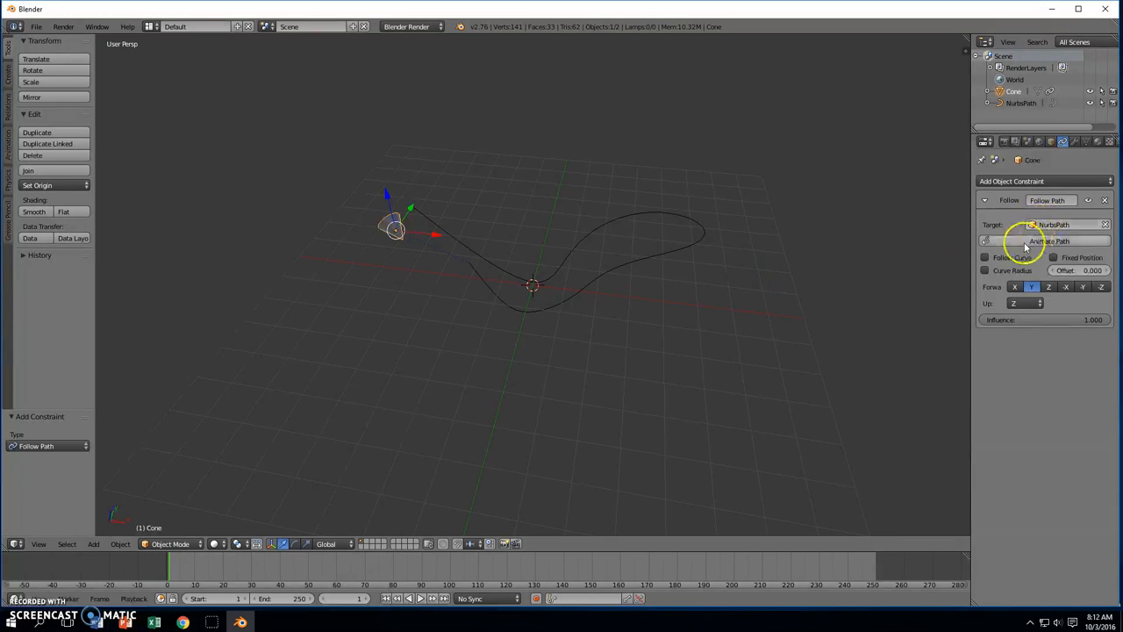
click(984, 257)
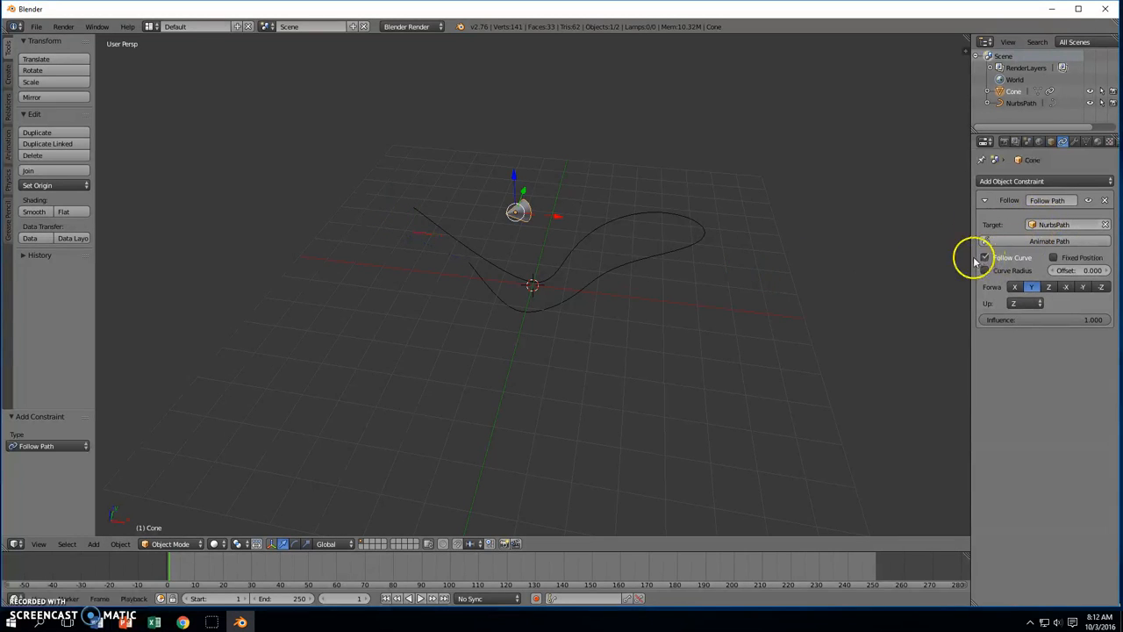
Reposition the cone at the path's start, lowering it and moving it about -0.82 along X, and rotate it about -83°.
drag(524, 193, 515, 267)
click(509, 261)
middle_drag(530, 251, 627, 271)
key(r)
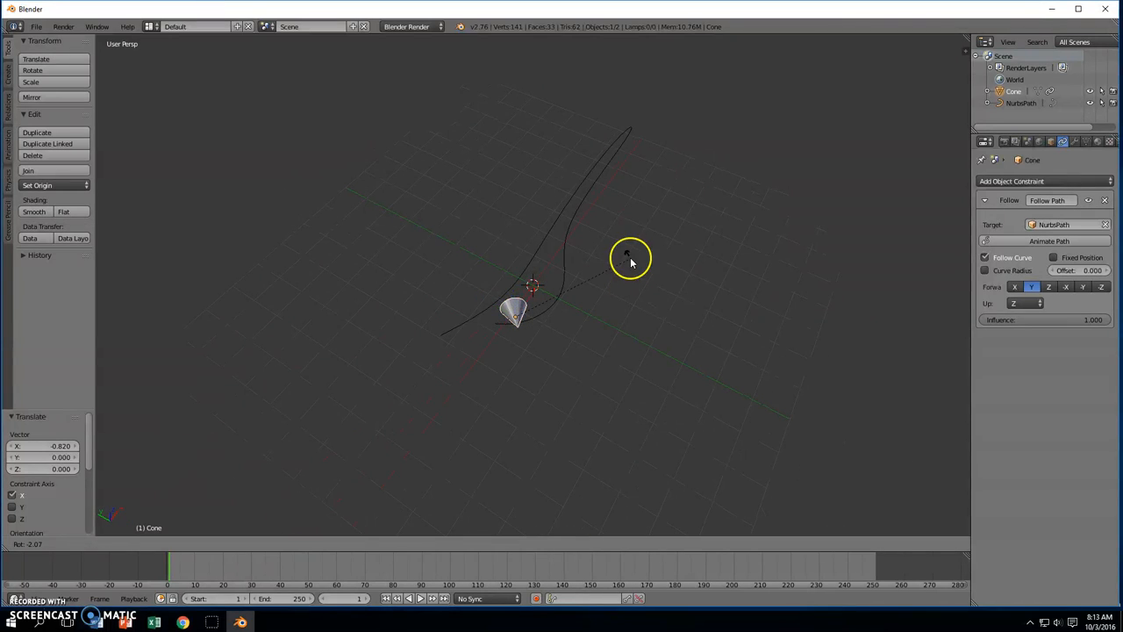
click(484, 212)
middle_drag(482, 213, 511, 243)
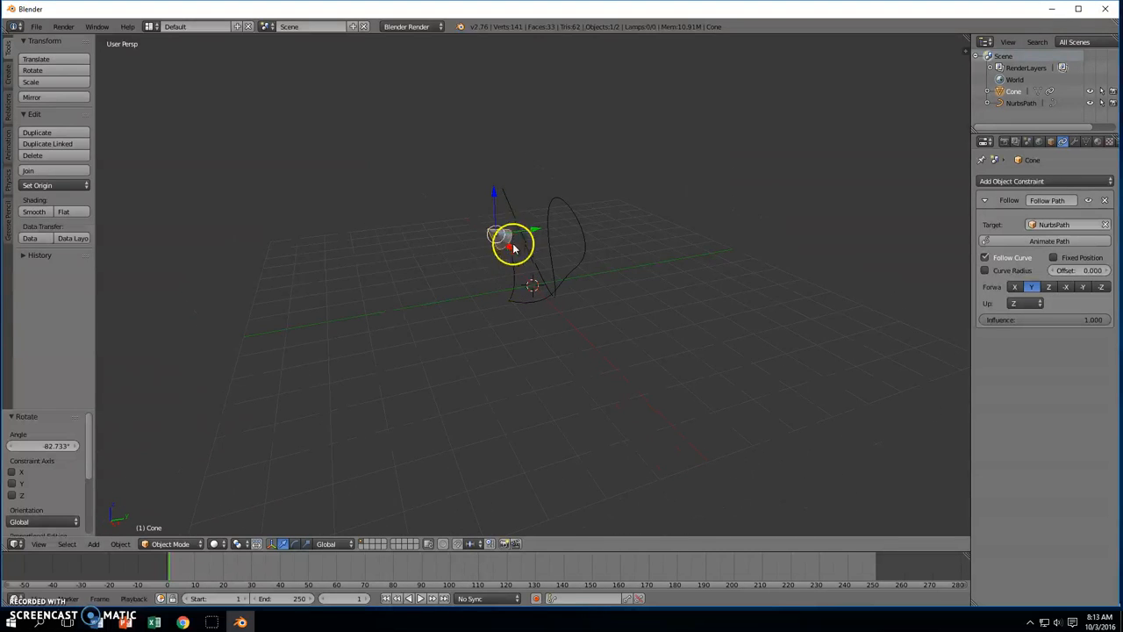
Animate the path in the cone's Follow Path constraint and play the animation twice to check the cone's travel.
click(1046, 242)
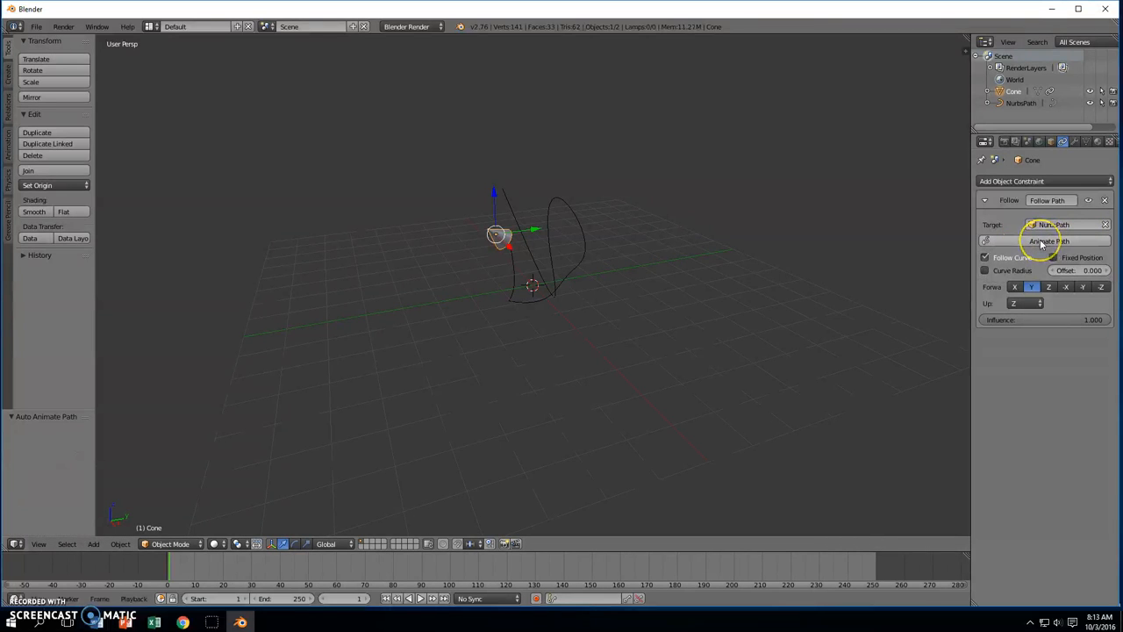
click(420, 599)
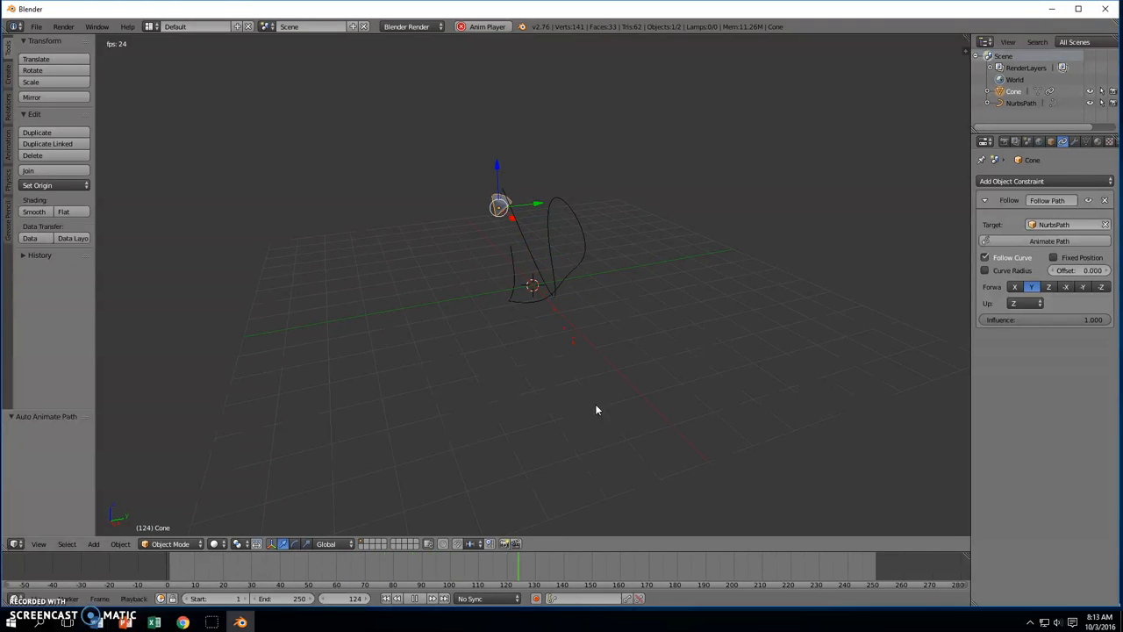
click(418, 597)
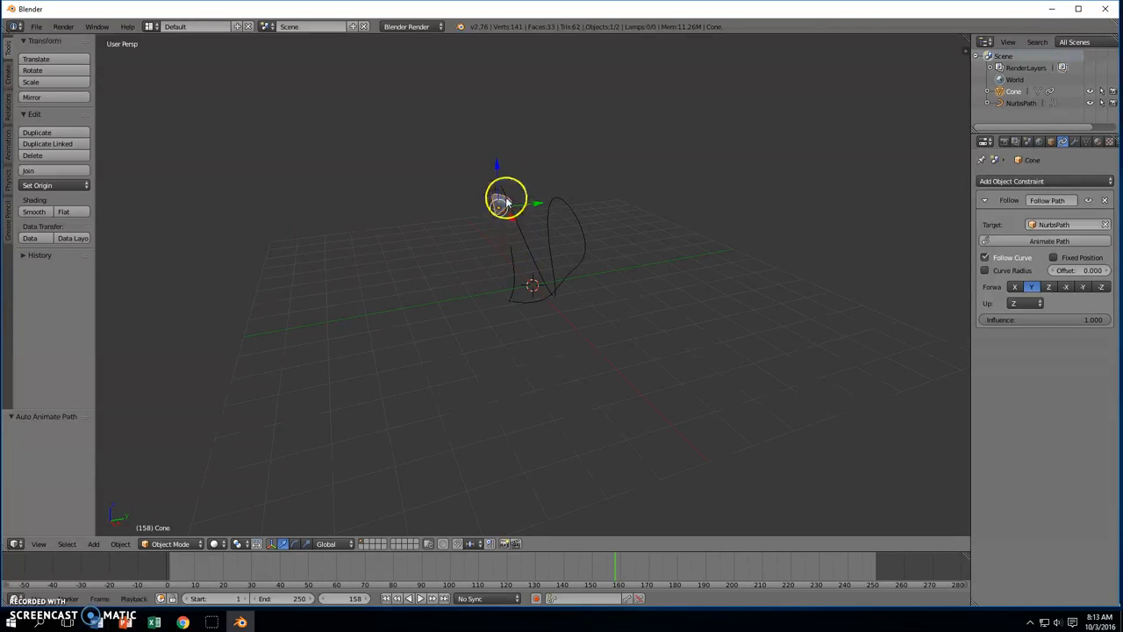
click(389, 599)
click(422, 600)
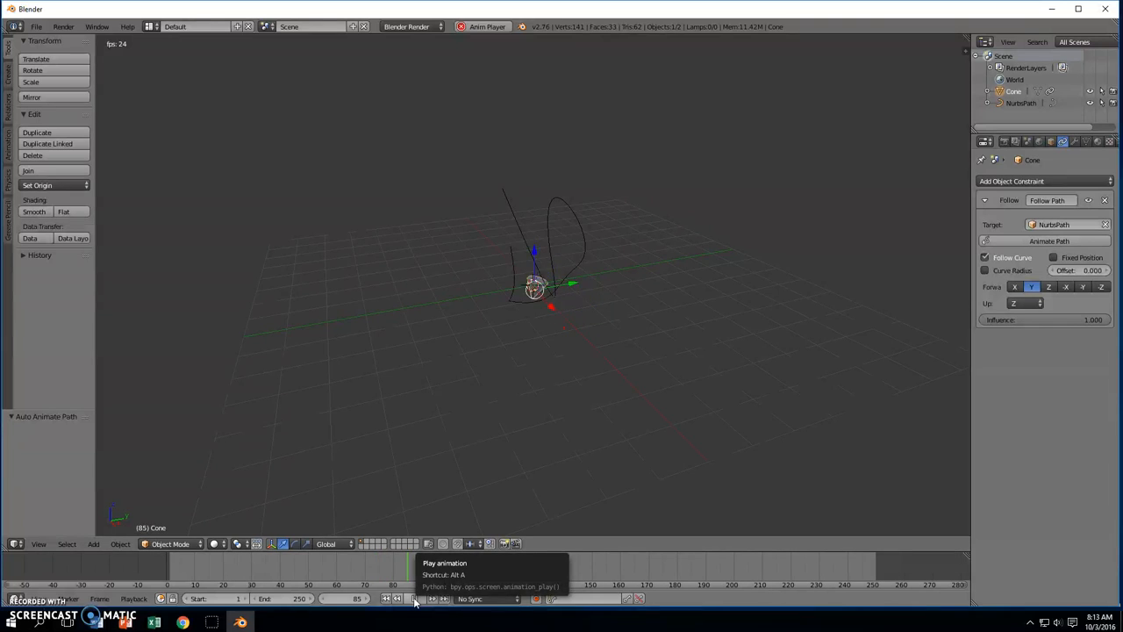
click(415, 598)
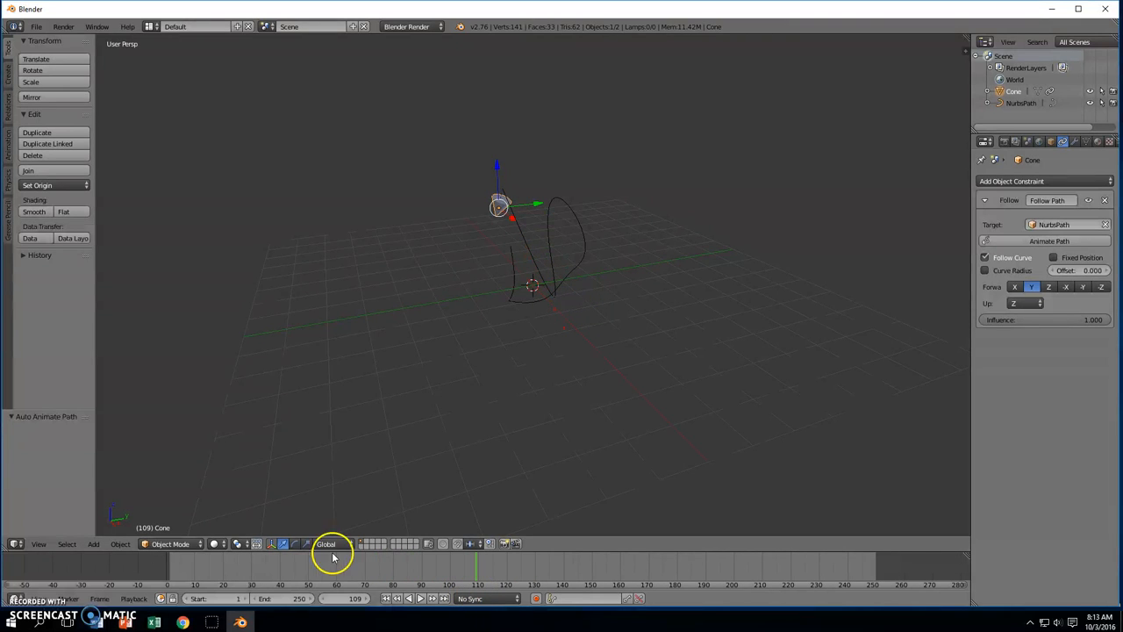
Set the animation's end frame to 110.
click(288, 600)
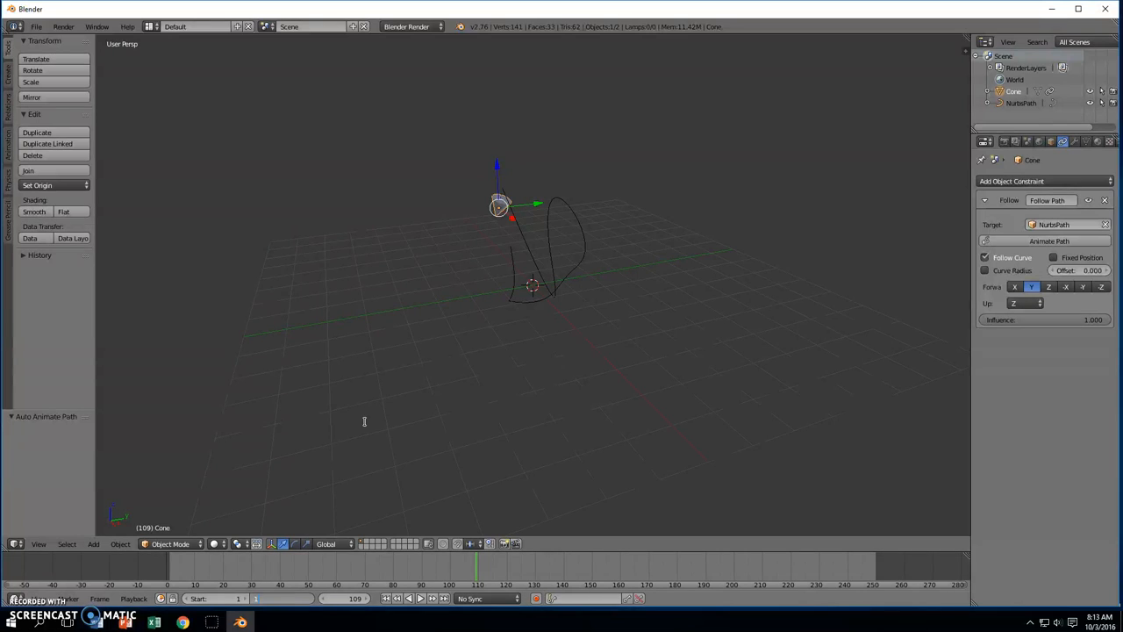
text(110)
key(Return)
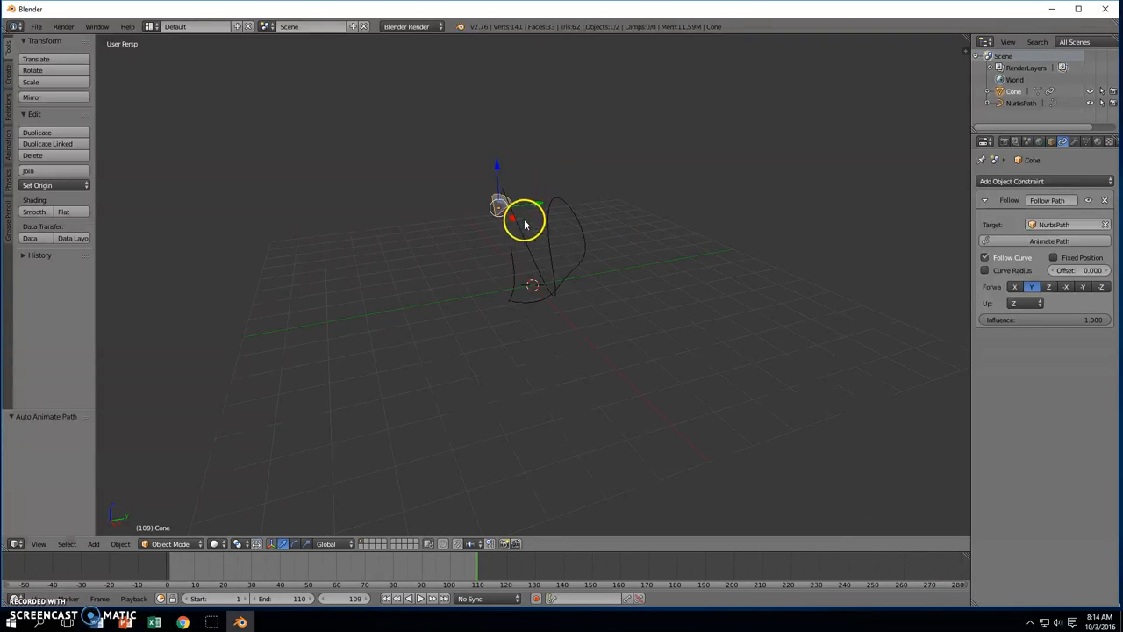
Play the shortened animation from the first frame, examine the cone's motion from several angles, and return to frame 1.
click(386, 599)
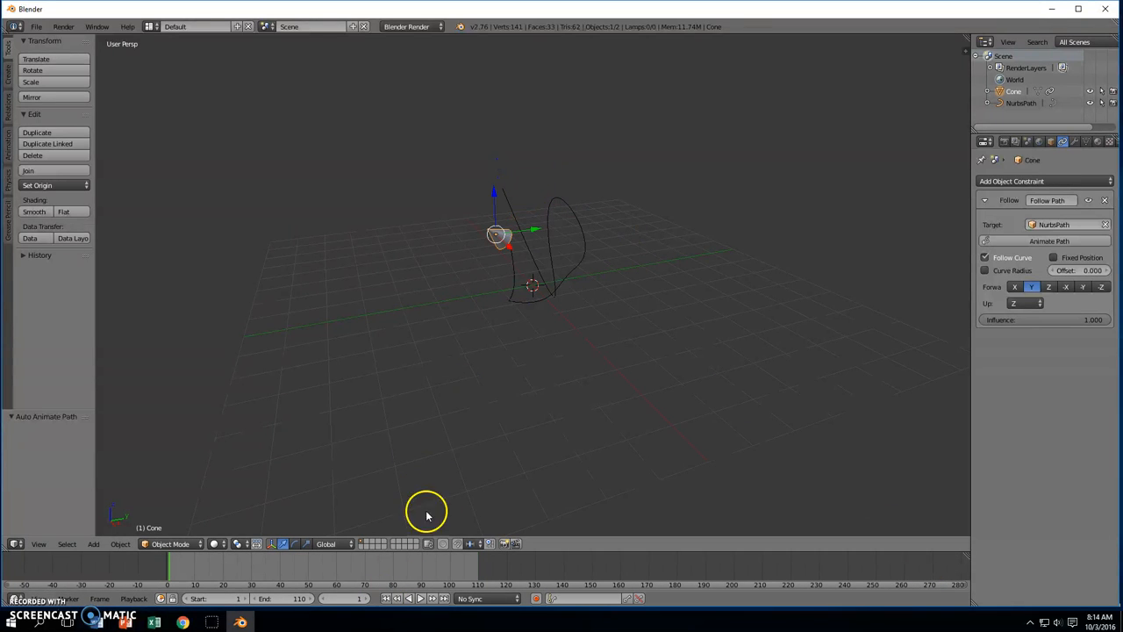
click(420, 599)
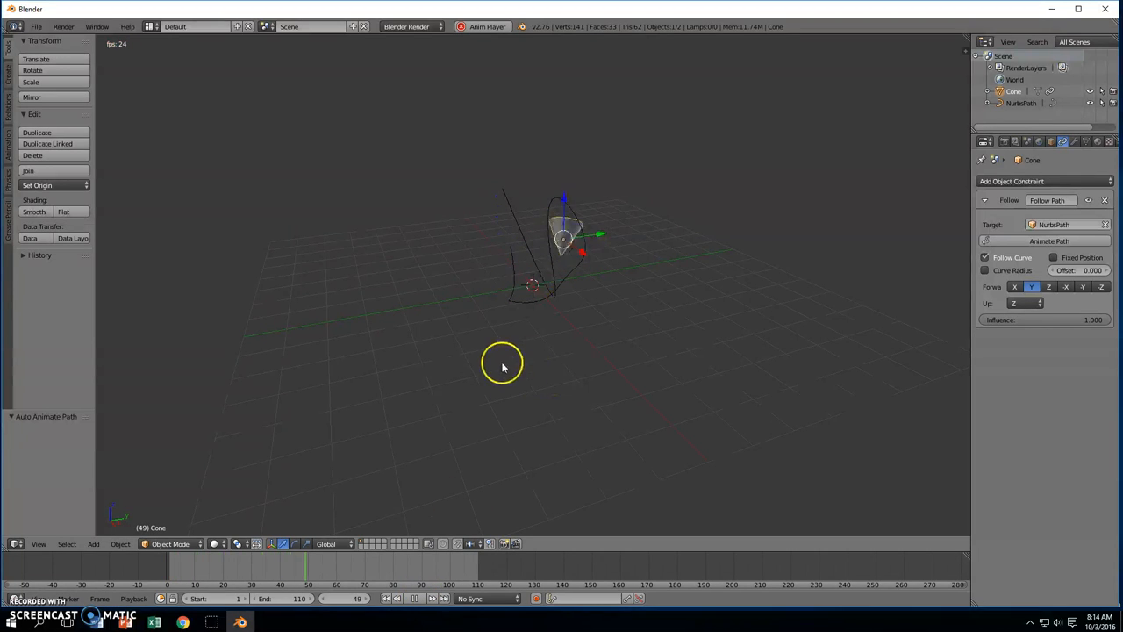
middle_drag(515, 356, 714, 336)
middle_drag(600, 287, 629, 283)
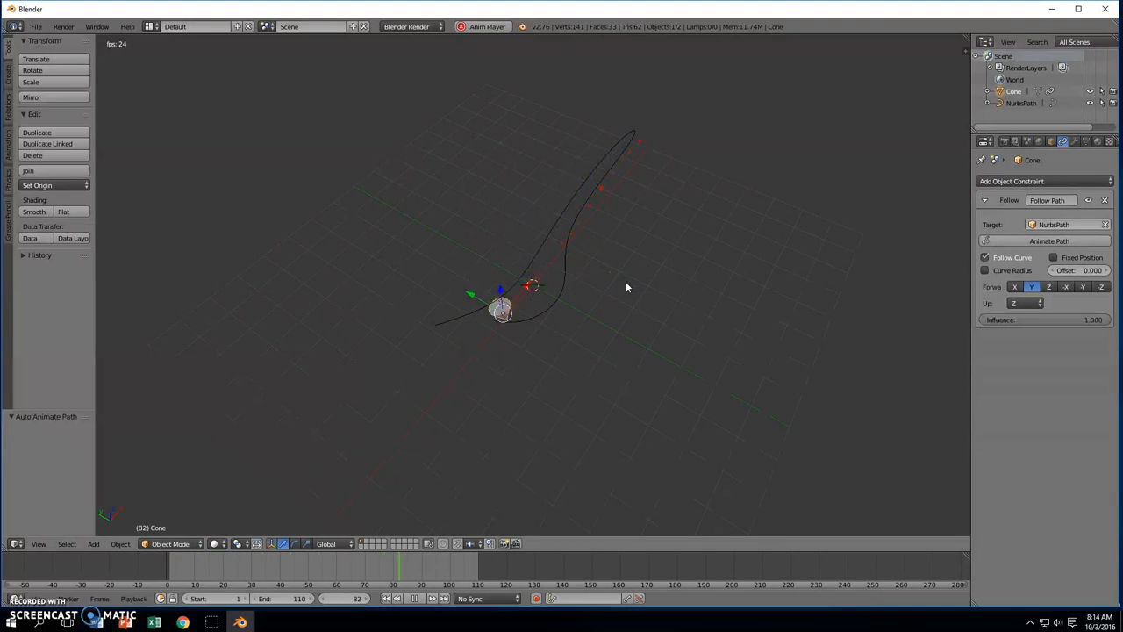
middle_drag(620, 290, 458, 314)
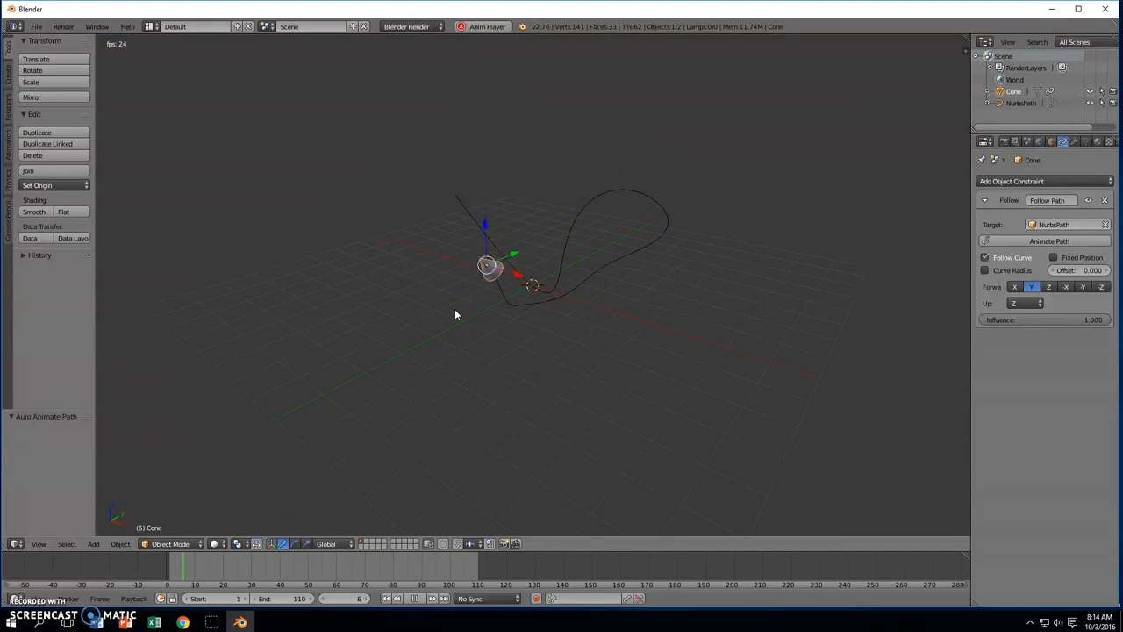
middle_drag(443, 312, 556, 380)
middle_drag(615, 343, 571, 281)
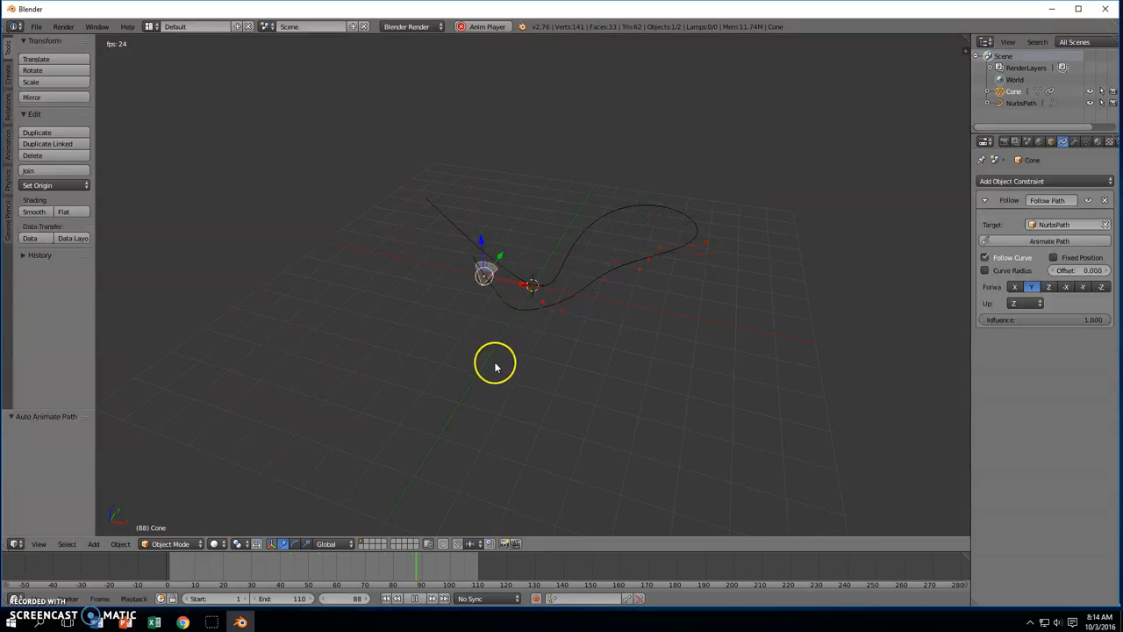
click(414, 601)
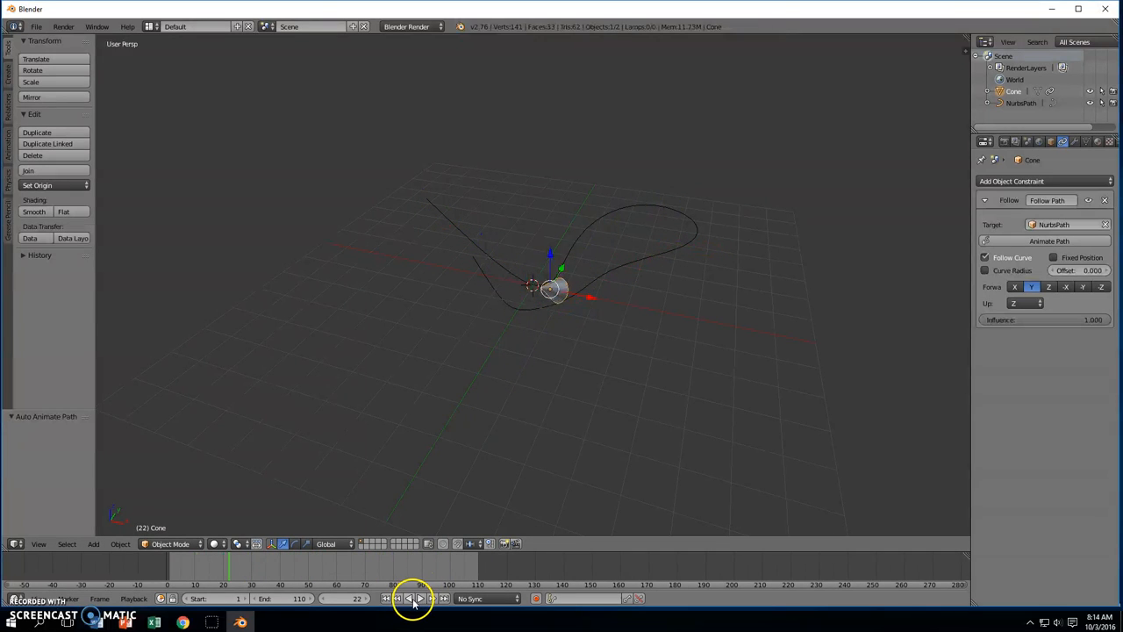
click(387, 598)
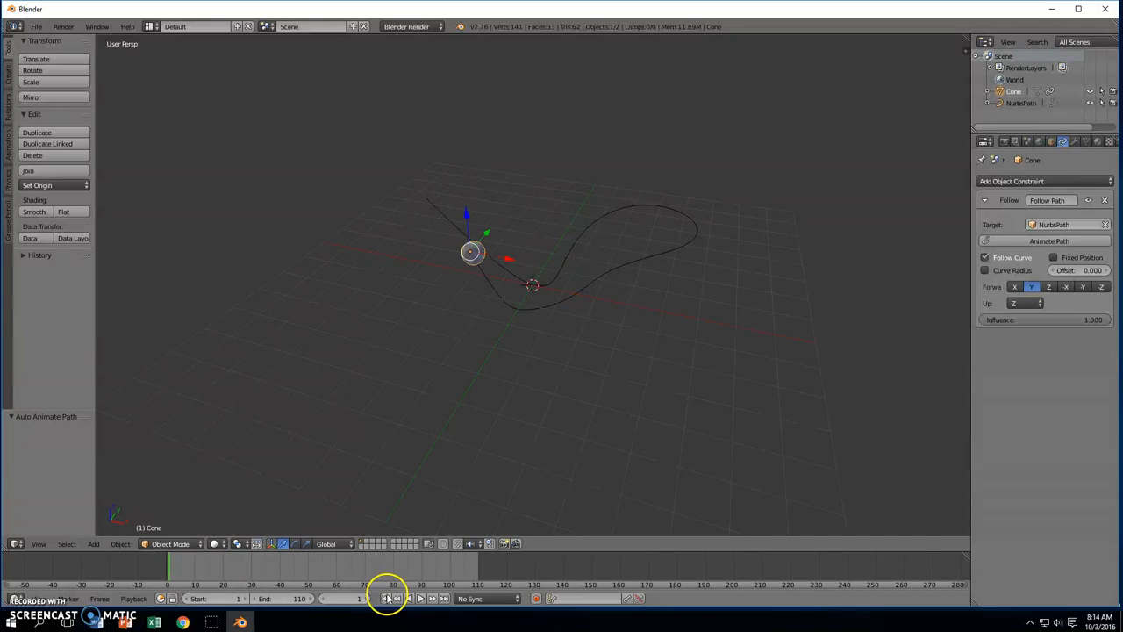
Edit the path, moving a loop control point about (1.1, 5.8, 1.2) and the path's end point about (-1.4, -2.4, 0.0).
right_click(625, 209)
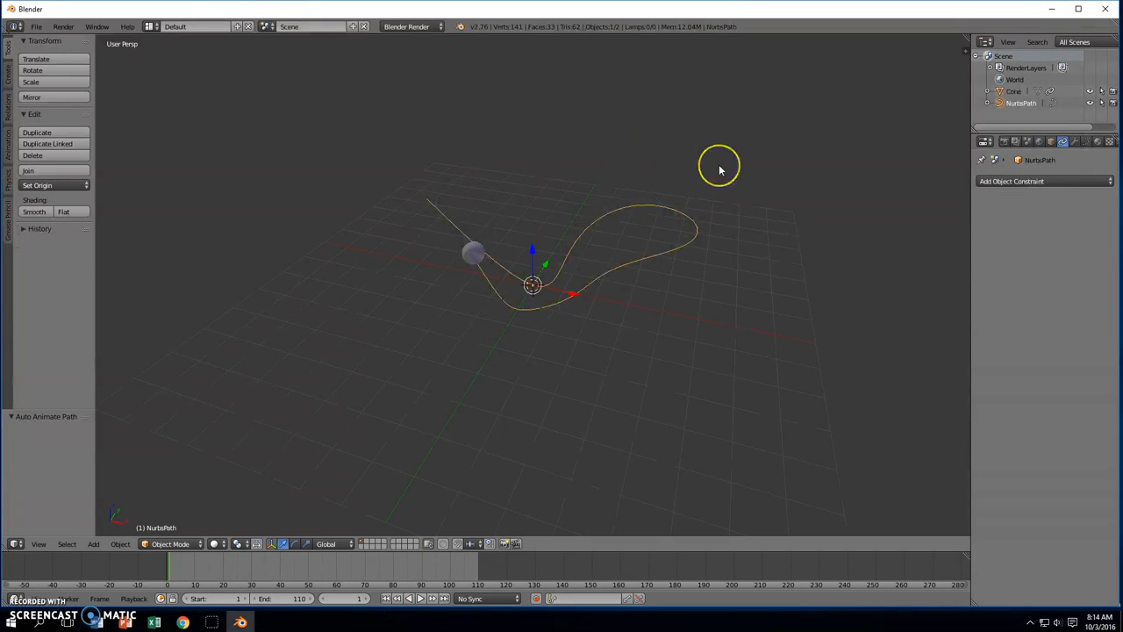
middle_drag(729, 164, 622, 228)
drag(555, 278, 830, 158)
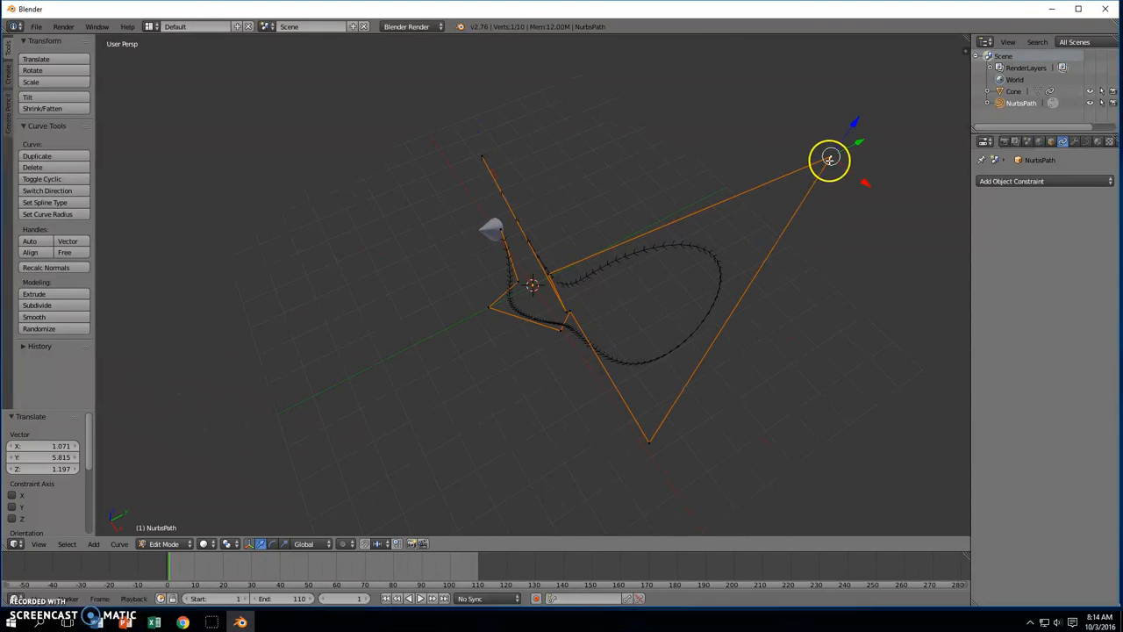
right_click(481, 157)
drag(524, 146, 529, 97)
middle_drag(529, 97, 602, 117)
Move two more path control points about (-1.4, 4.7, 2.9) and (0.7, -7.6, -5.1), and return to Object Mode.
key(g)
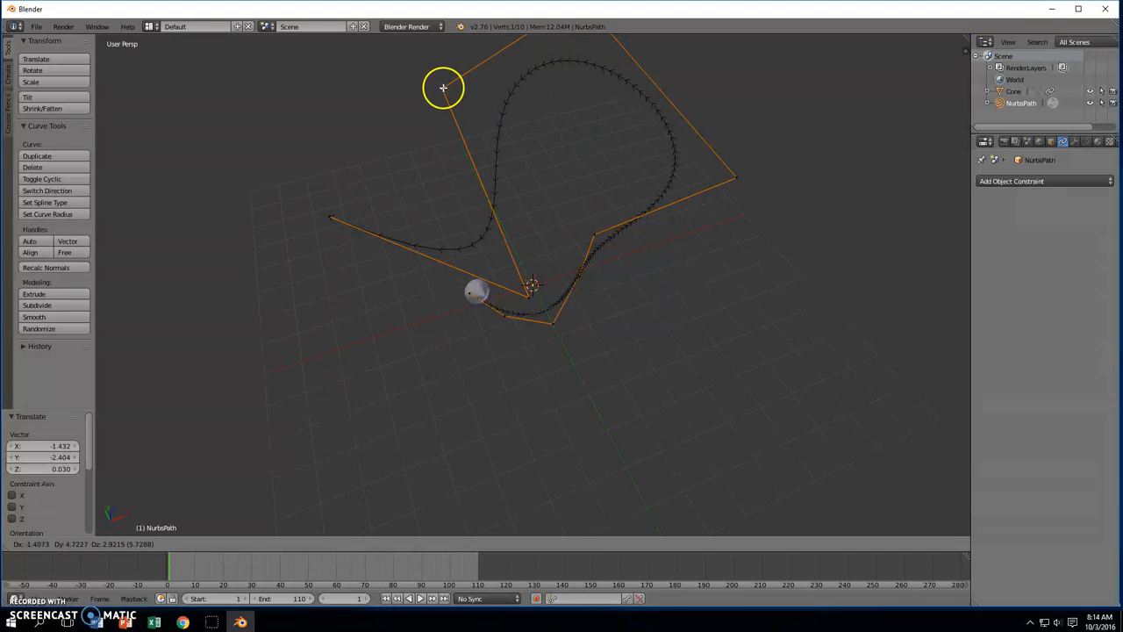
click(442, 89)
right_drag(591, 236, 711, 517)
middle_drag(711, 518, 666, 411)
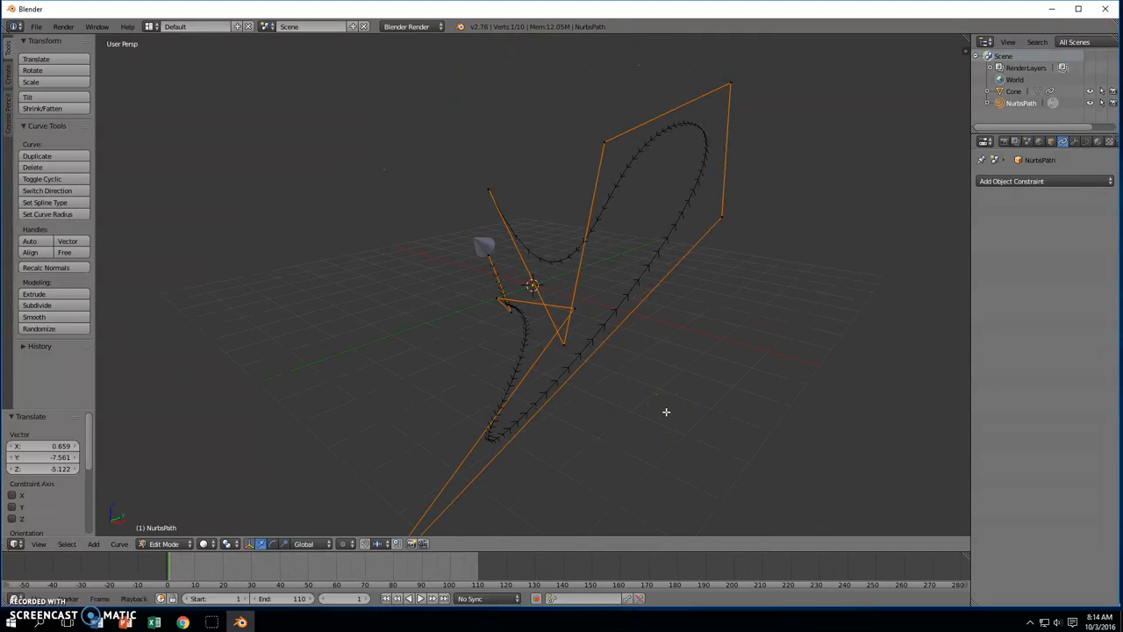
key(Tab)
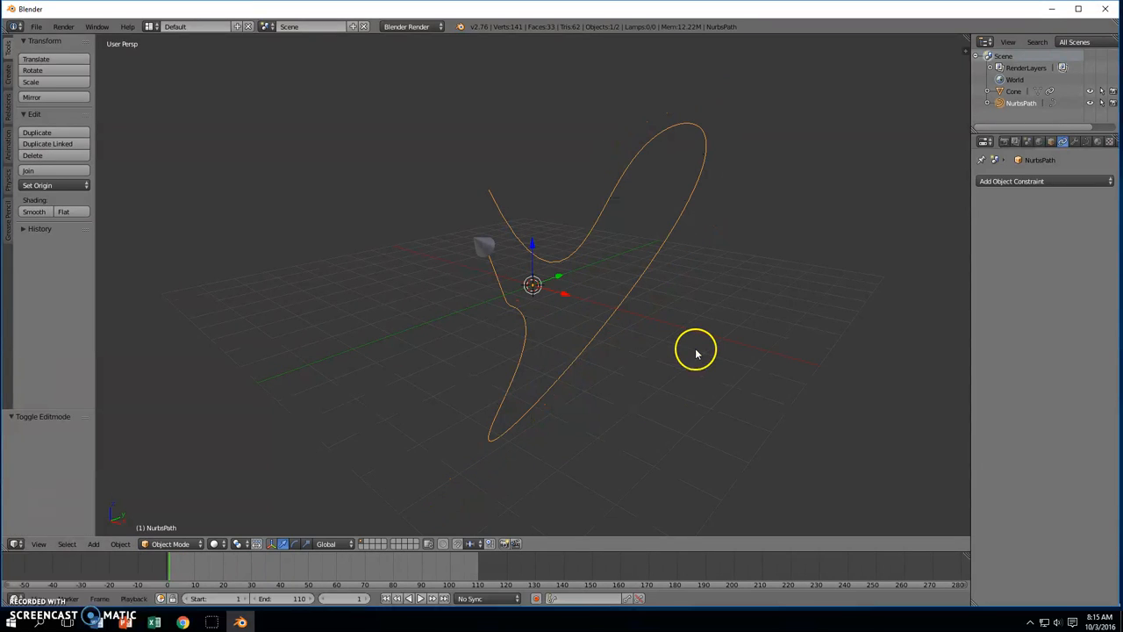
Play the animation to check the cone's motion along the reshaped path, and rewind to the first frame.
click(422, 599)
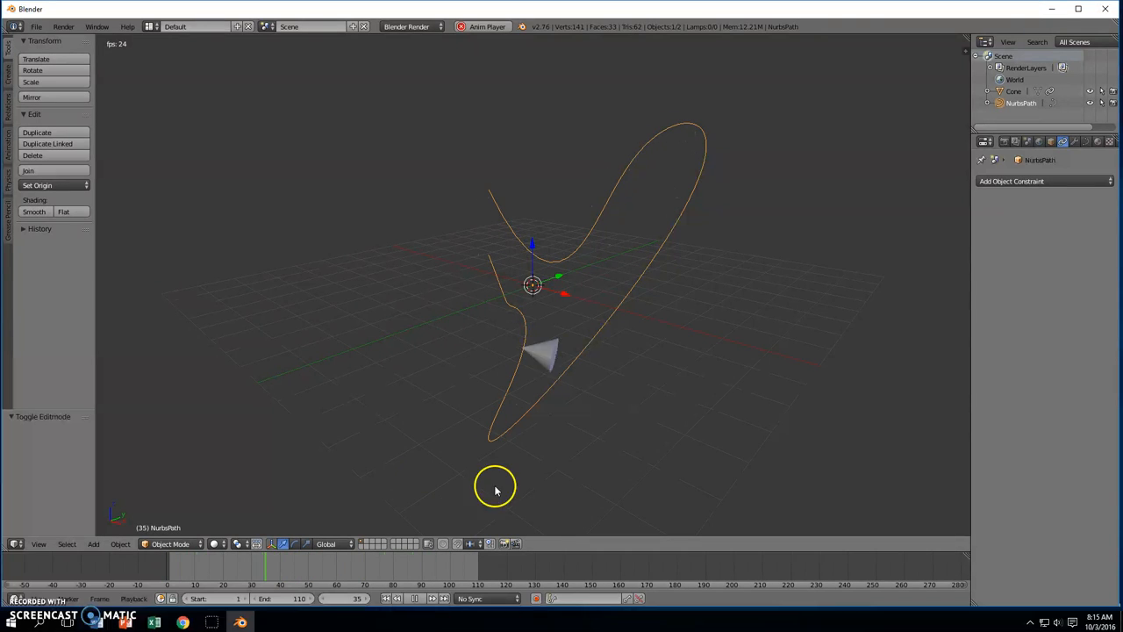
click(414, 601)
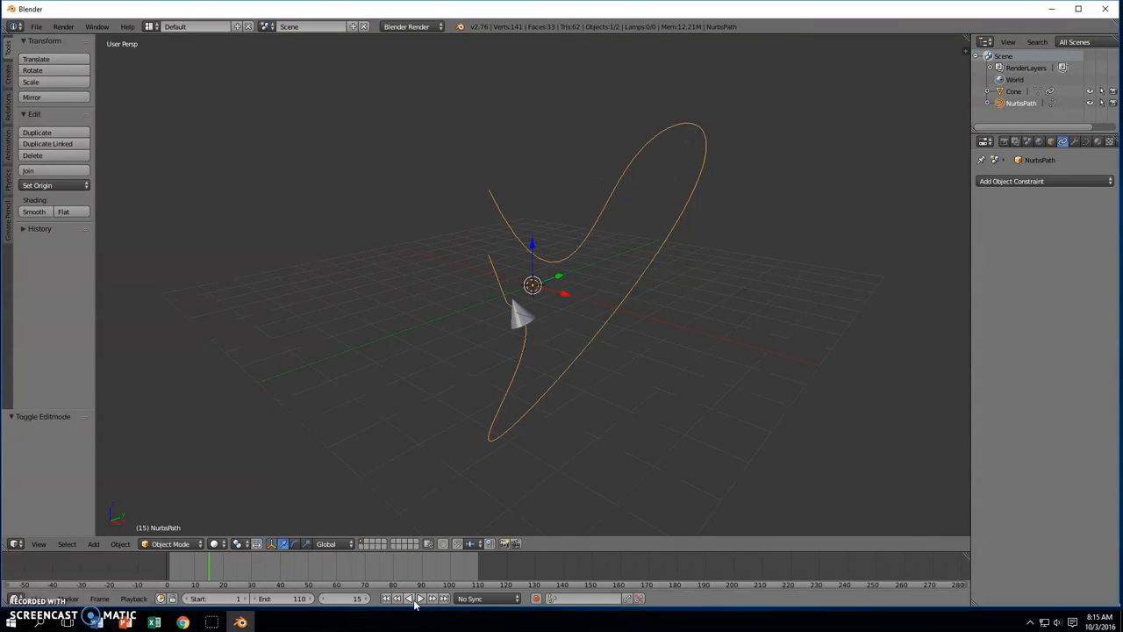
click(386, 599)
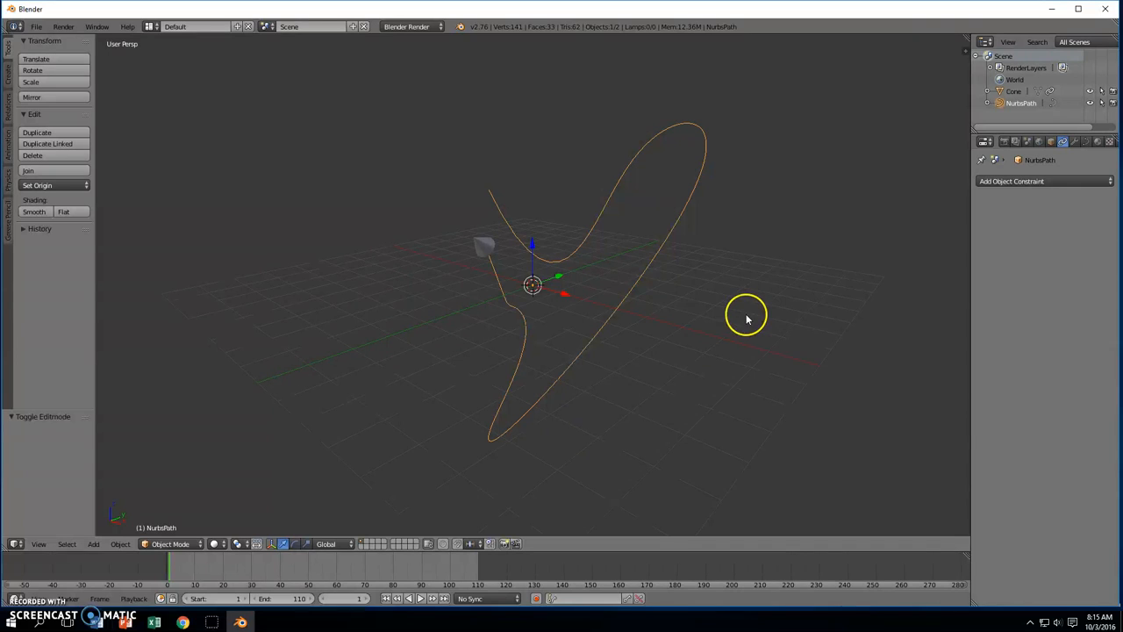